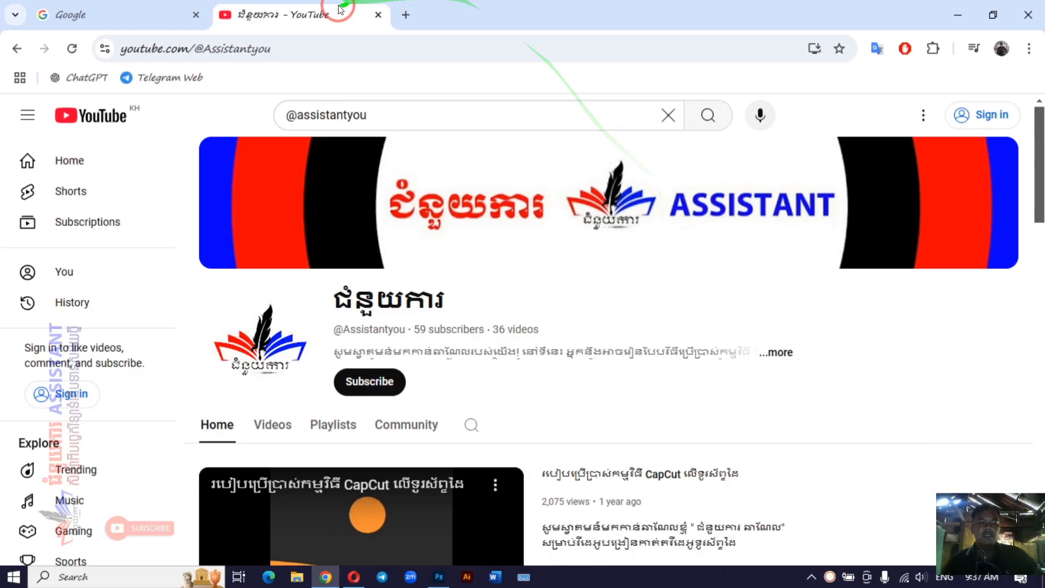
Step: Switch from the YouTube channel to the Google home page and check which account is signed in
click(136, 16)
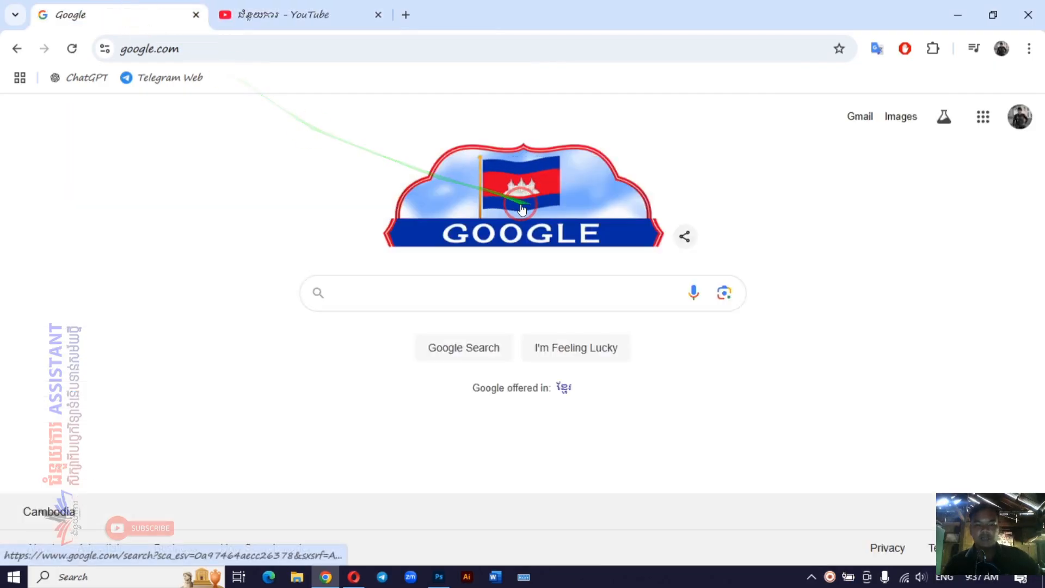
click(328, 5)
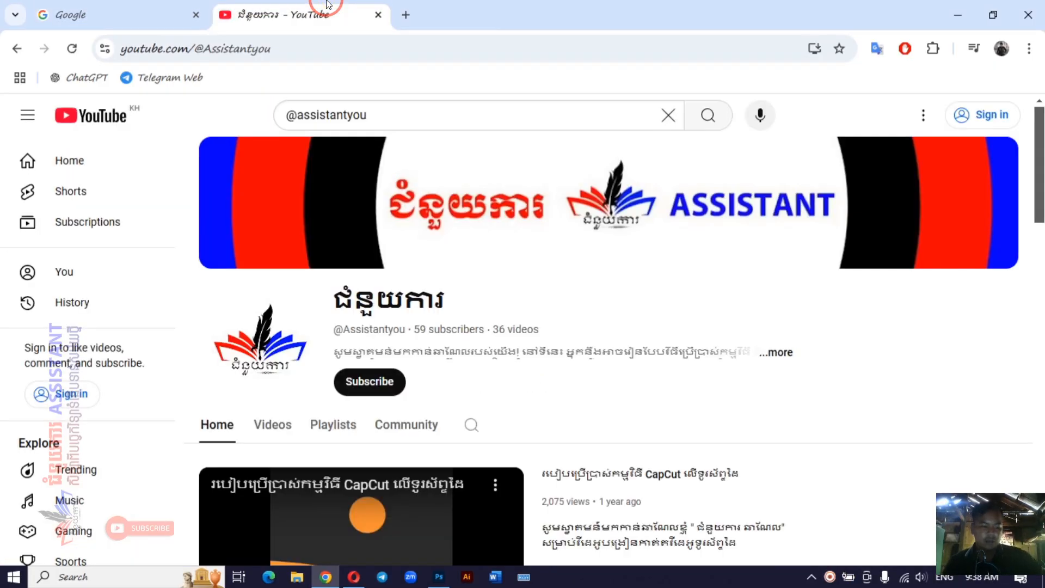
click(145, 21)
click(322, 17)
click(144, 26)
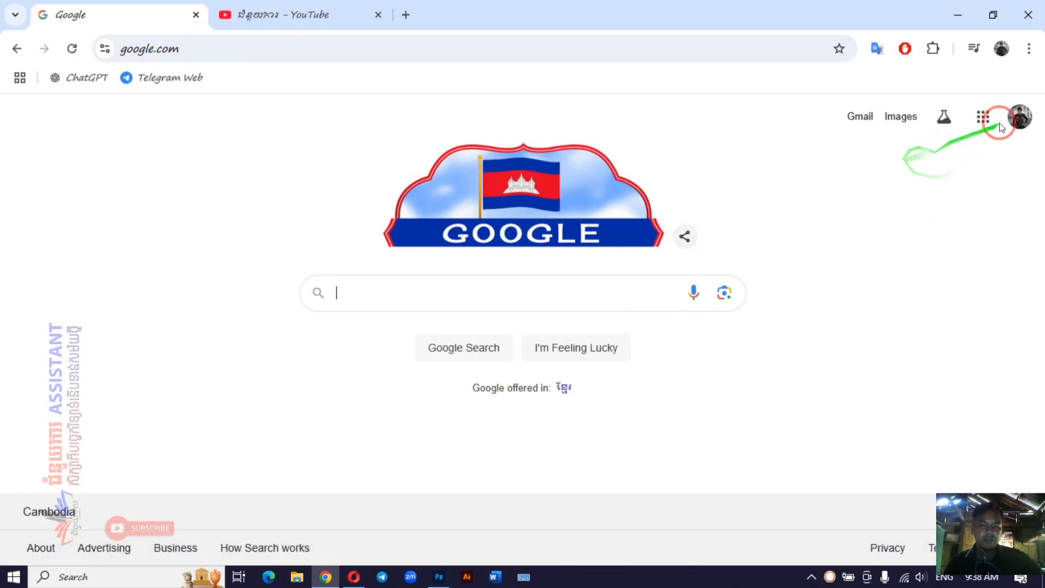
click(1027, 123)
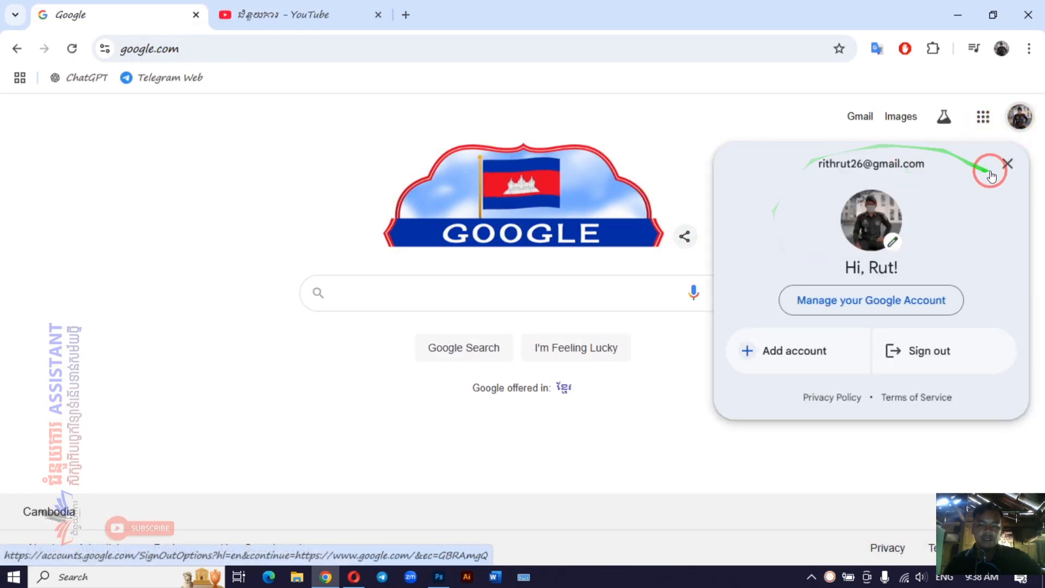
click(1006, 165)
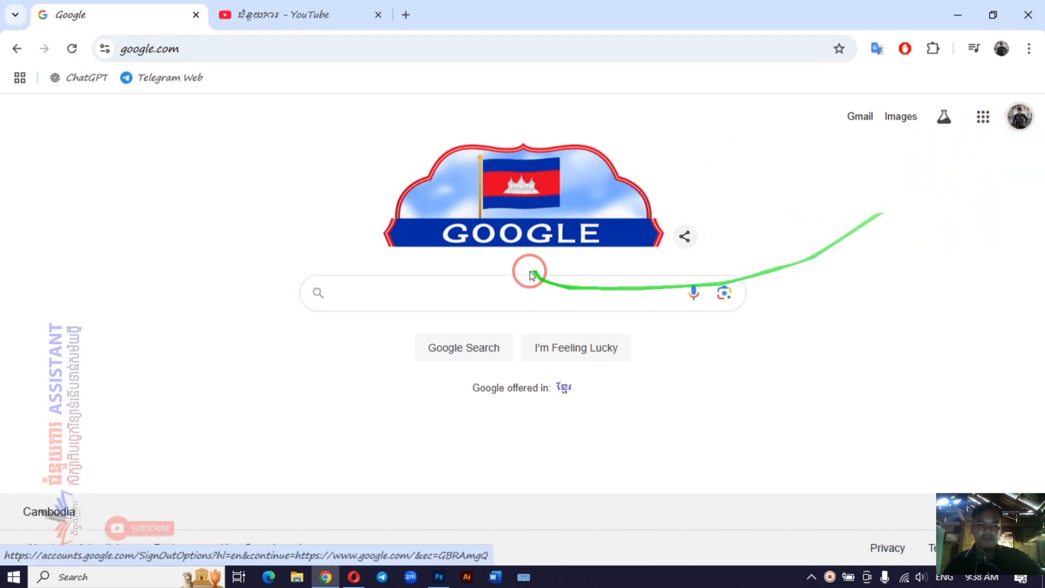
Step: Search the web for "google sheets"
click(223, 56)
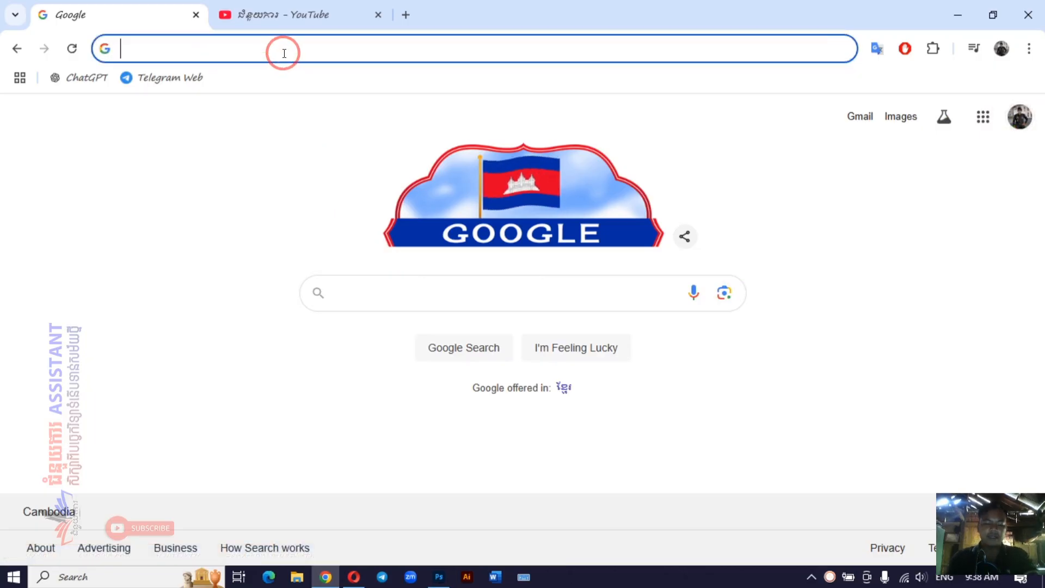
text(ggoo)
key(BackSpace)
text(g)
key(BackSpace)
text(oo)
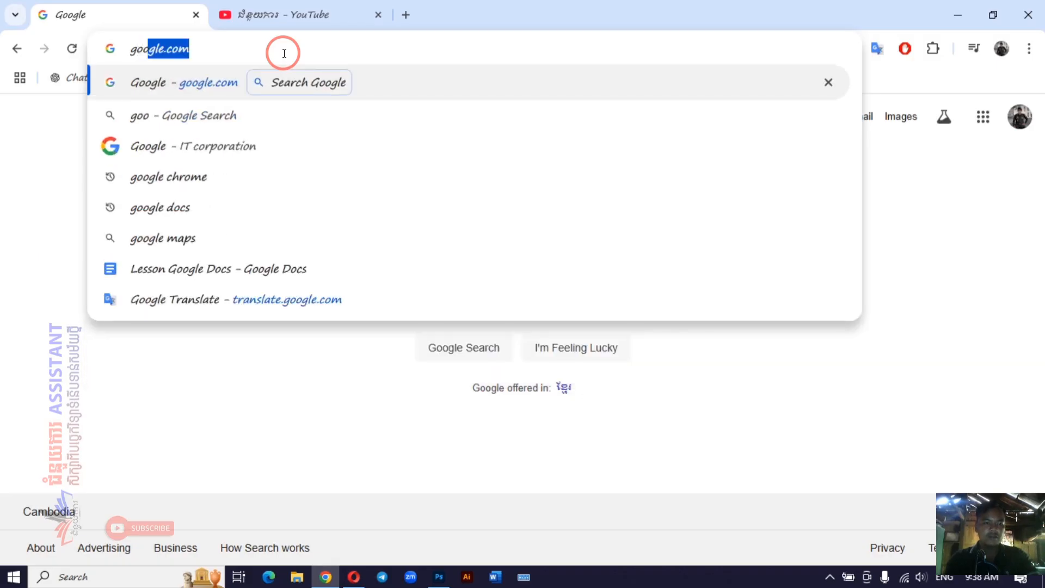
text(g;)
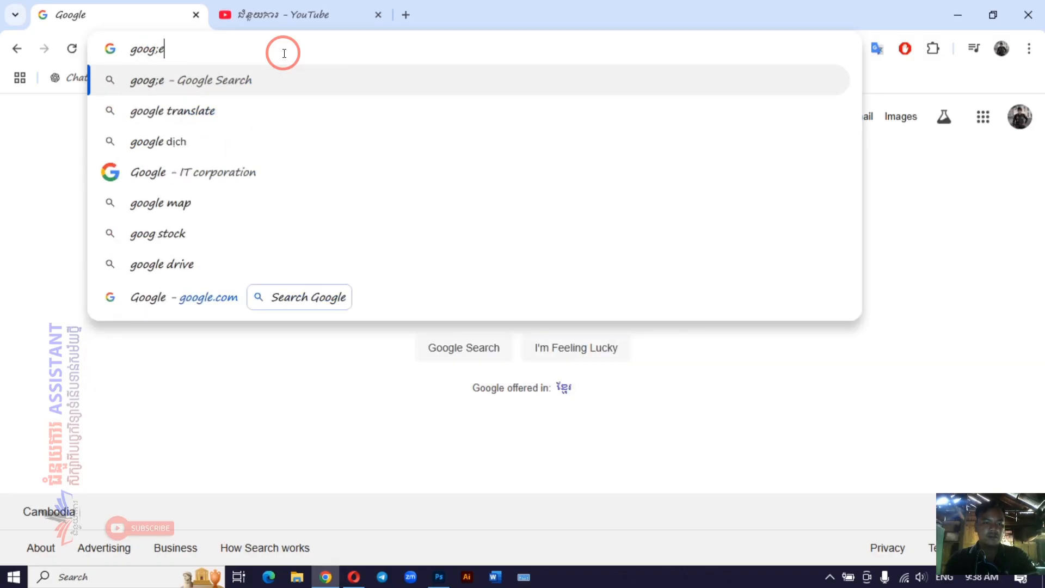
key(BackSpace)
text(le )
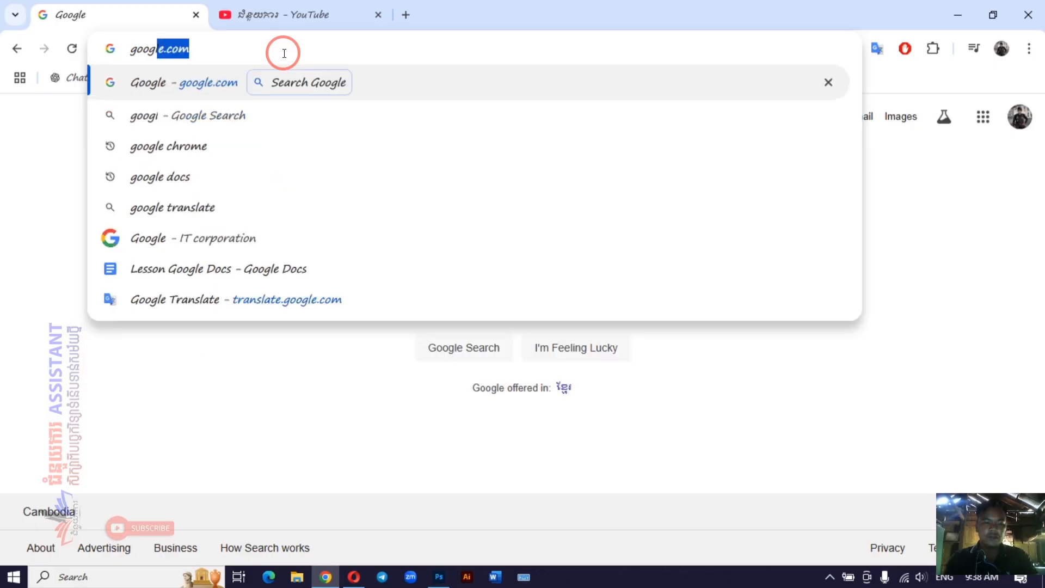
text(she)
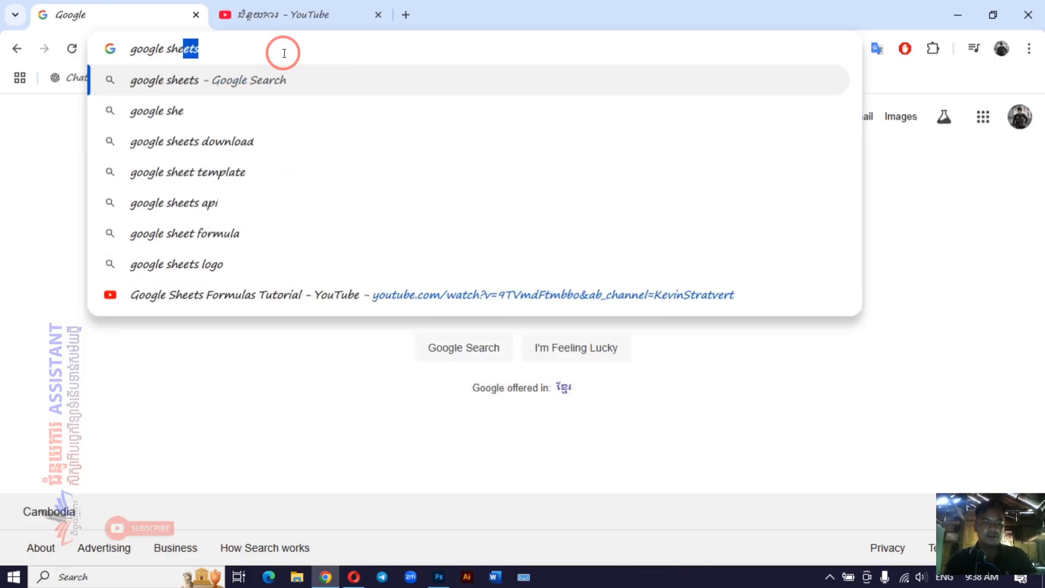
key(Return)
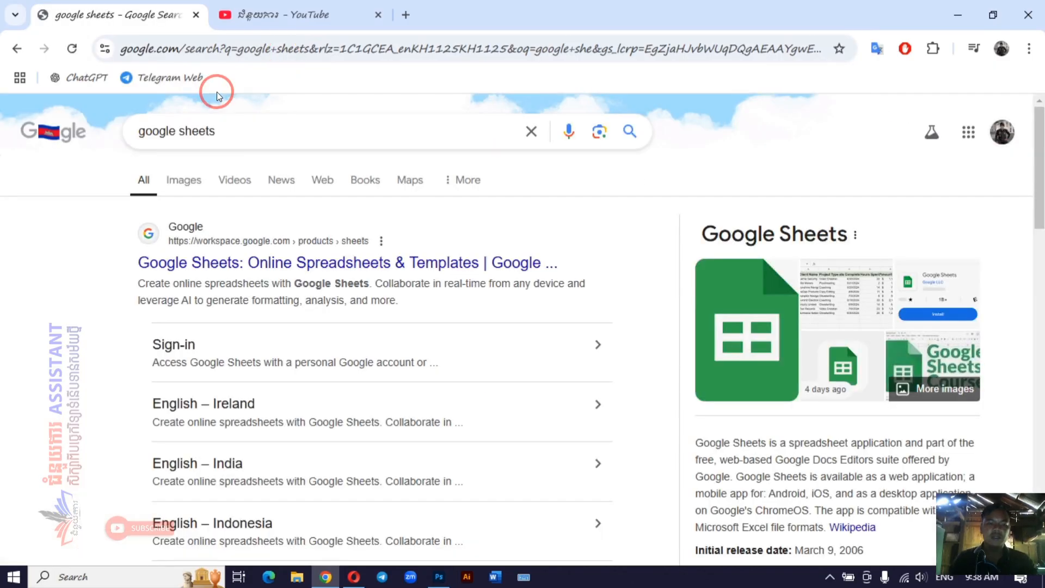
Step: Open the official Google Sheets site from the first search result, view the Sheets home page through sign-in, and close it
click(325, 272)
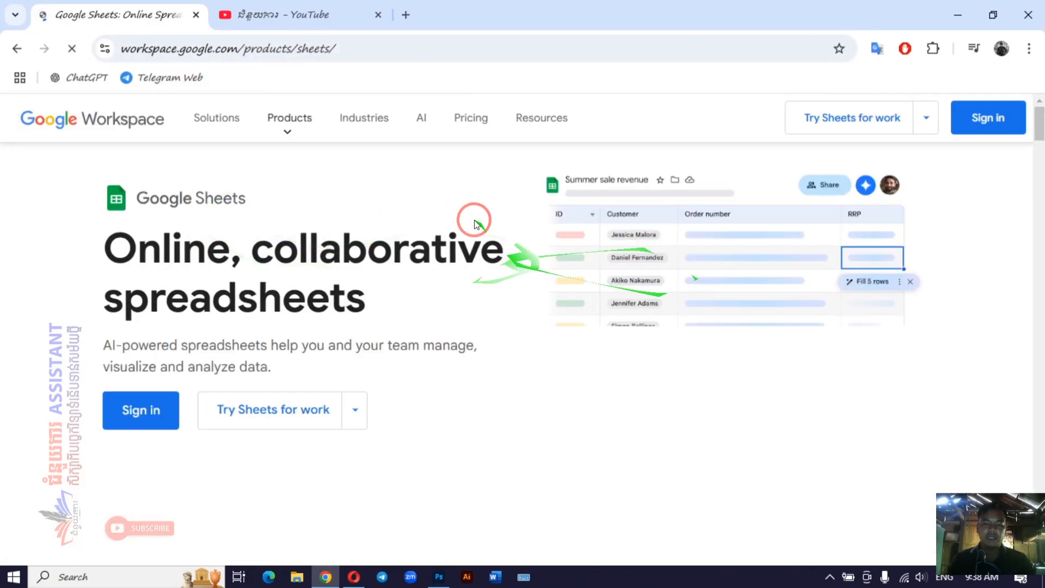
click(1002, 124)
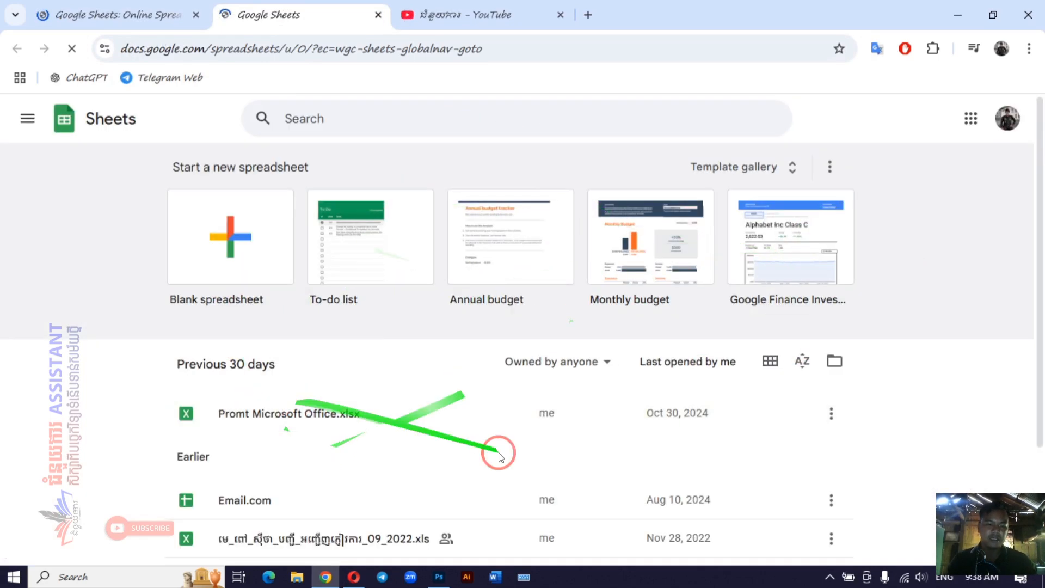
scroll(425, 376, down, 3)
scroll(368, 375, up, 3)
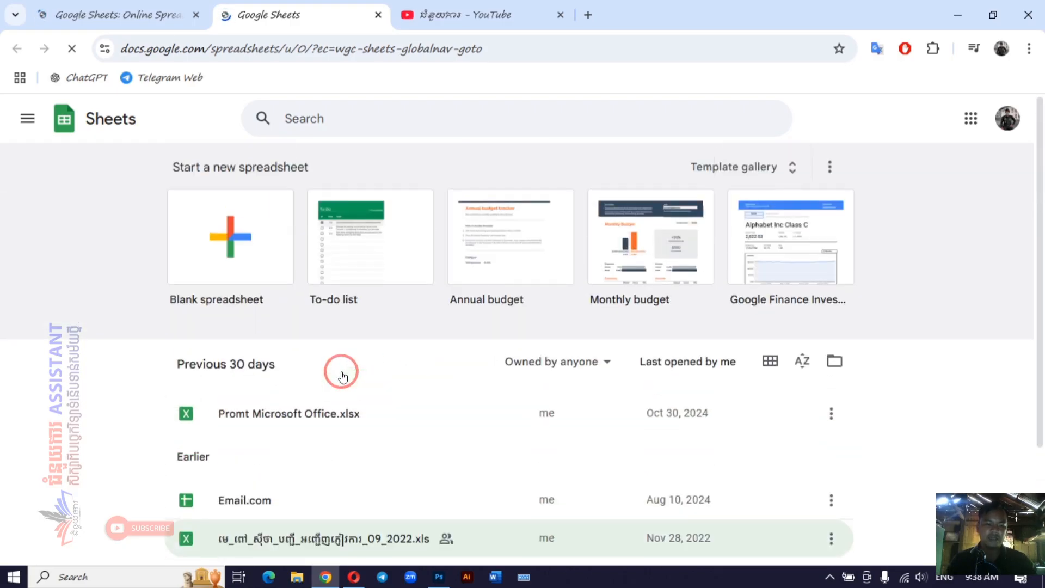
click(378, 14)
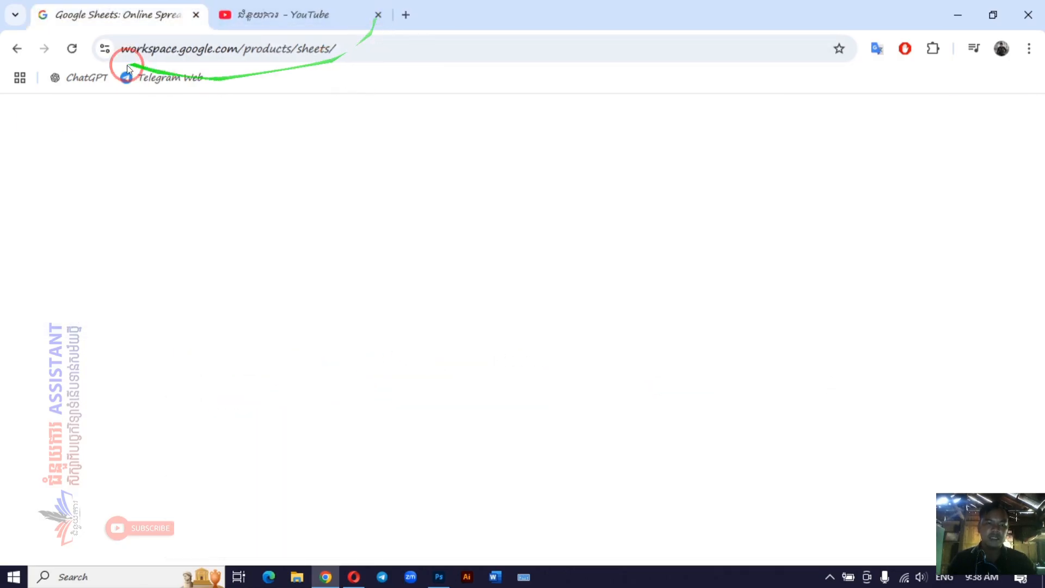
Step: Go to google.com and open Sheets from the Google apps list
click(209, 47)
text(goo)
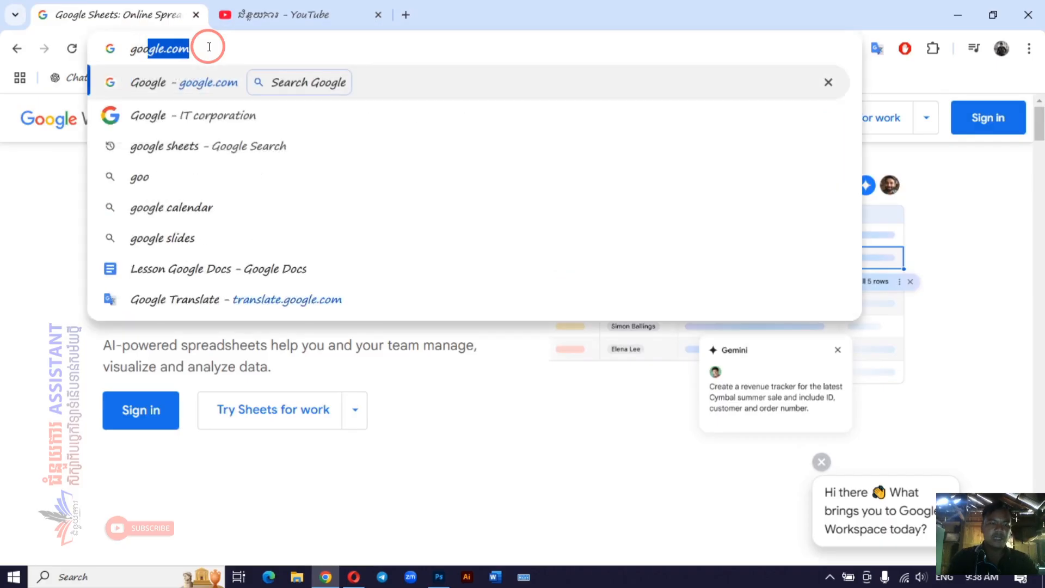
key(Return)
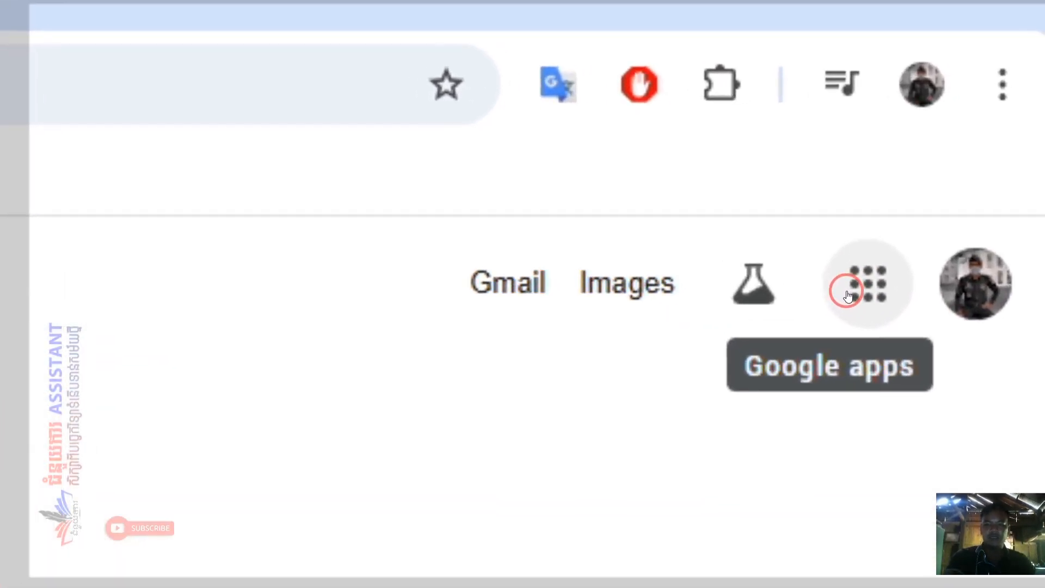
click(909, 246)
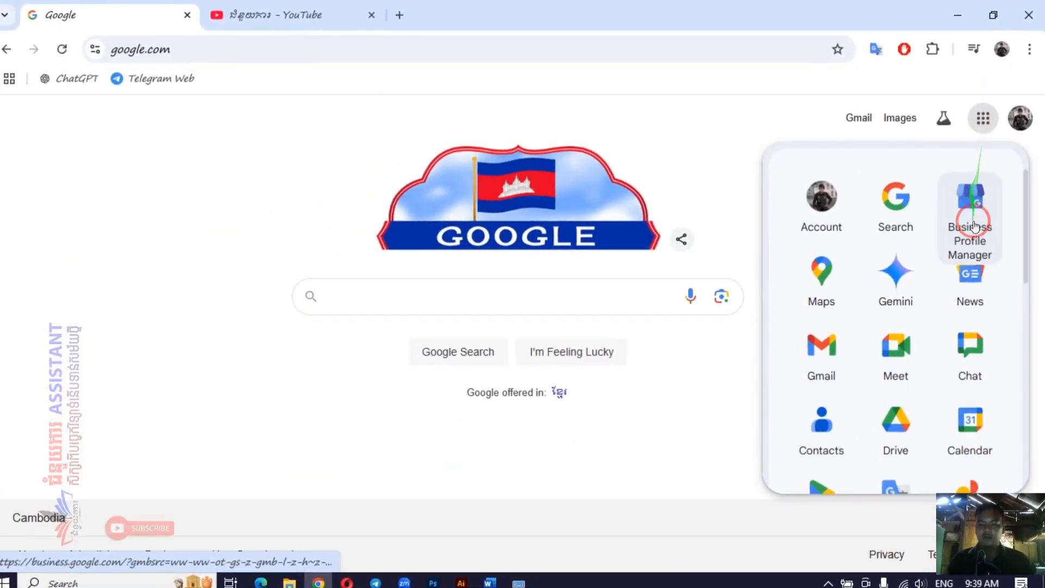
scroll(926, 299, down, 6)
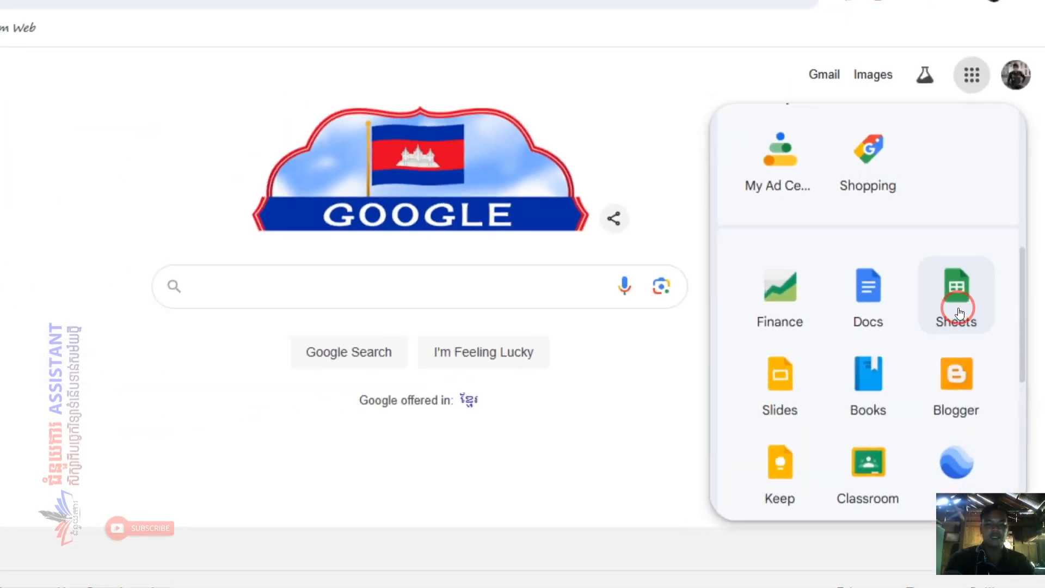
click(900, 299)
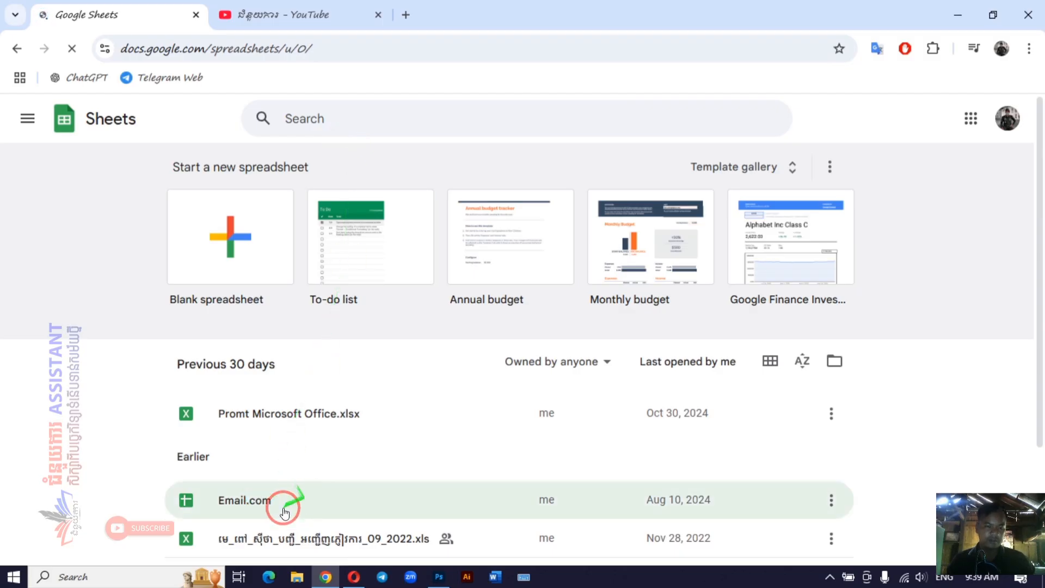
Step: Open Google Sheets.docx from the ChatGPT > Google Document folder on drive D in File Explorer, and return to the browser
click(290, 581)
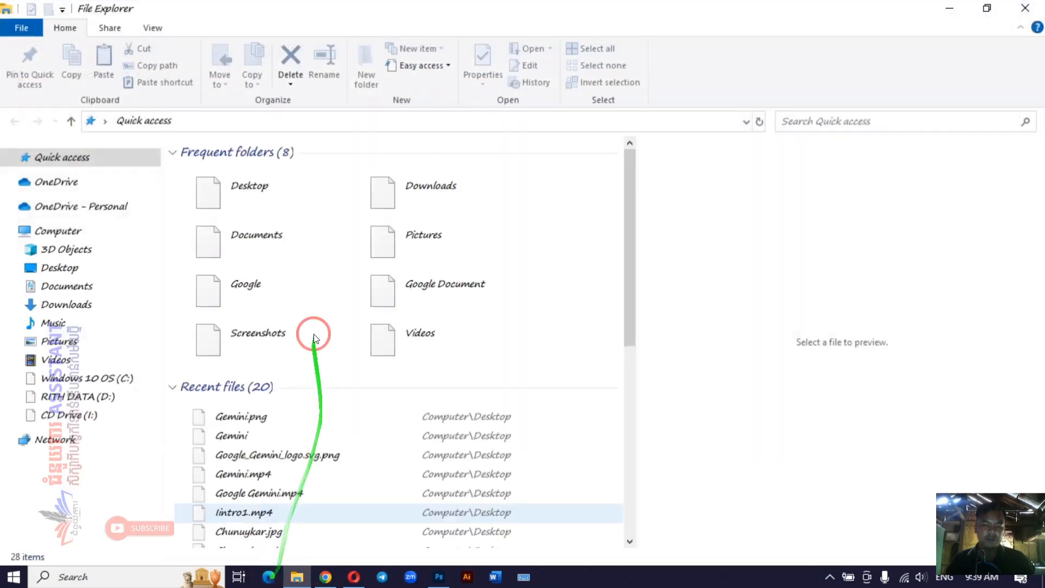
click(103, 397)
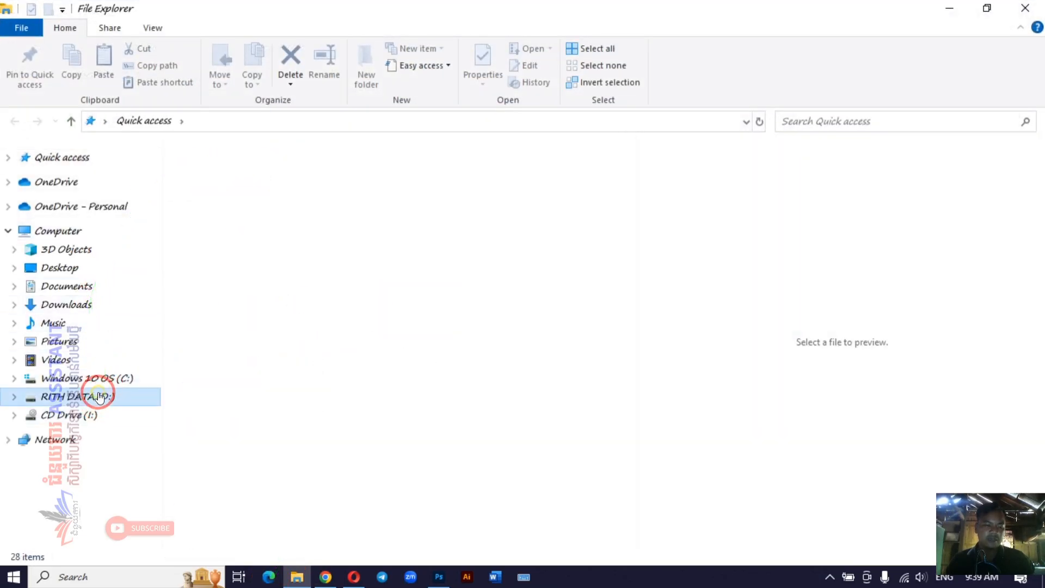
double_click(224, 172)
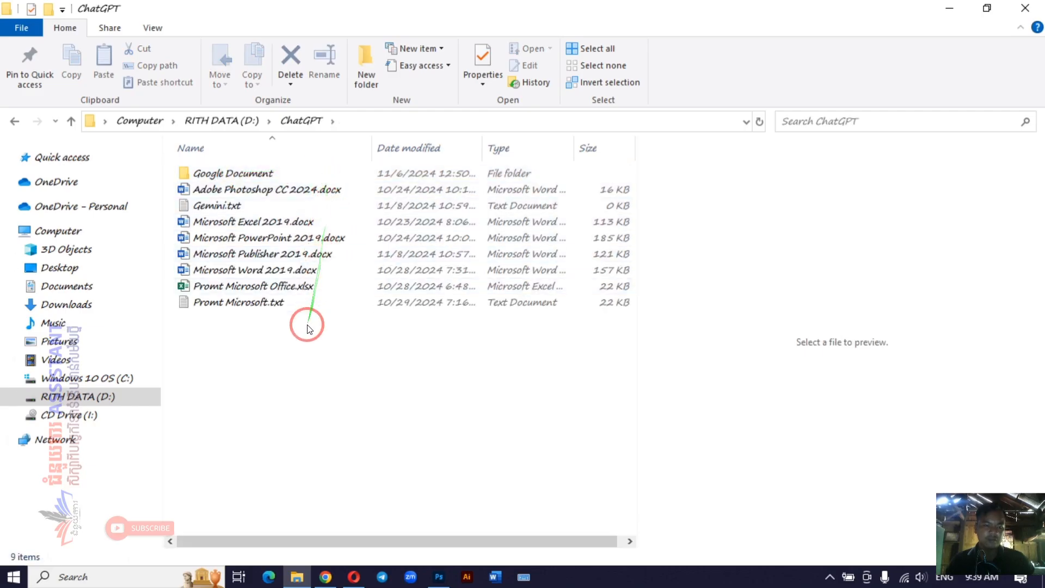
double_click(250, 173)
click(275, 207)
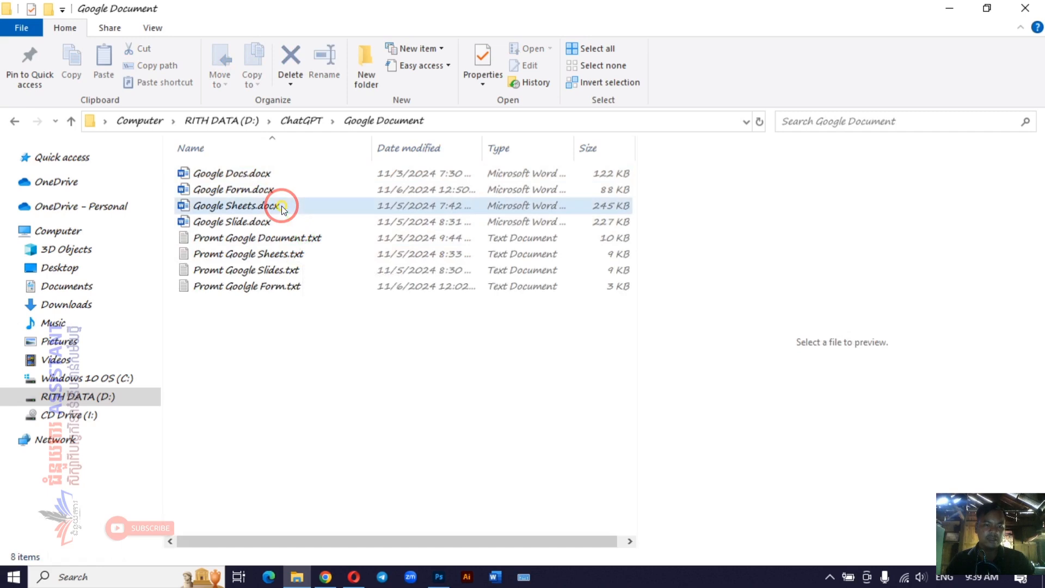
click(950, 8)
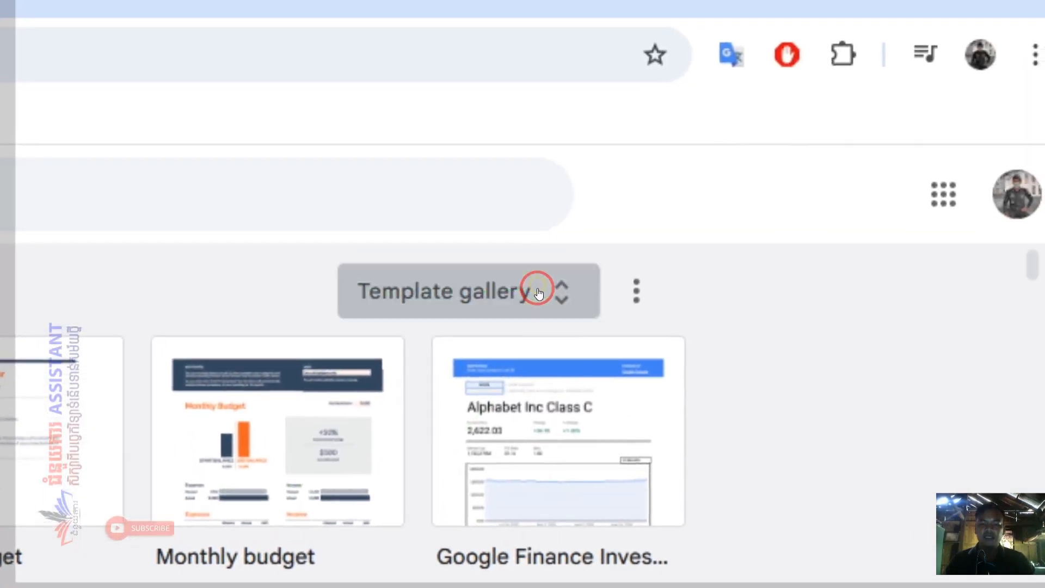
Step: Browse the Personal, Work, Project management and Education spreadsheet templates in the template gallery, and return to the Sheets home page
click(538, 293)
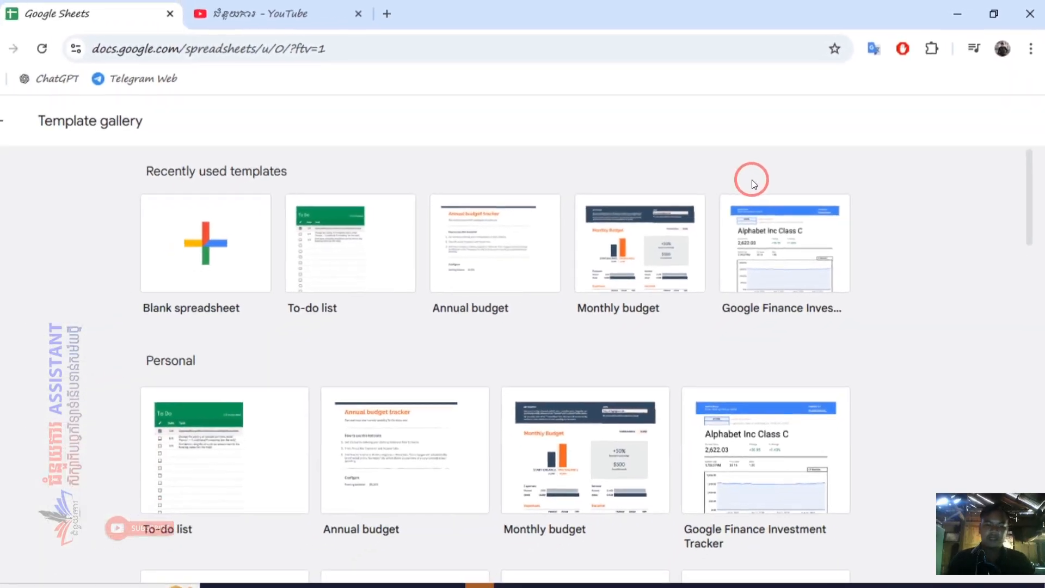
scroll(741, 279, down, 3)
scroll(739, 301, up, 1)
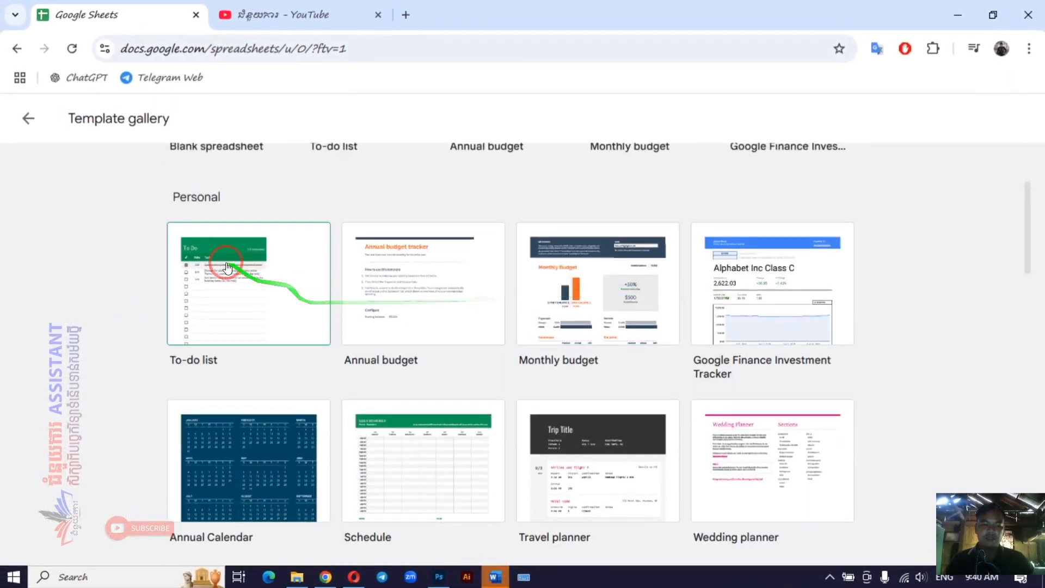
scroll(684, 283, down, 1)
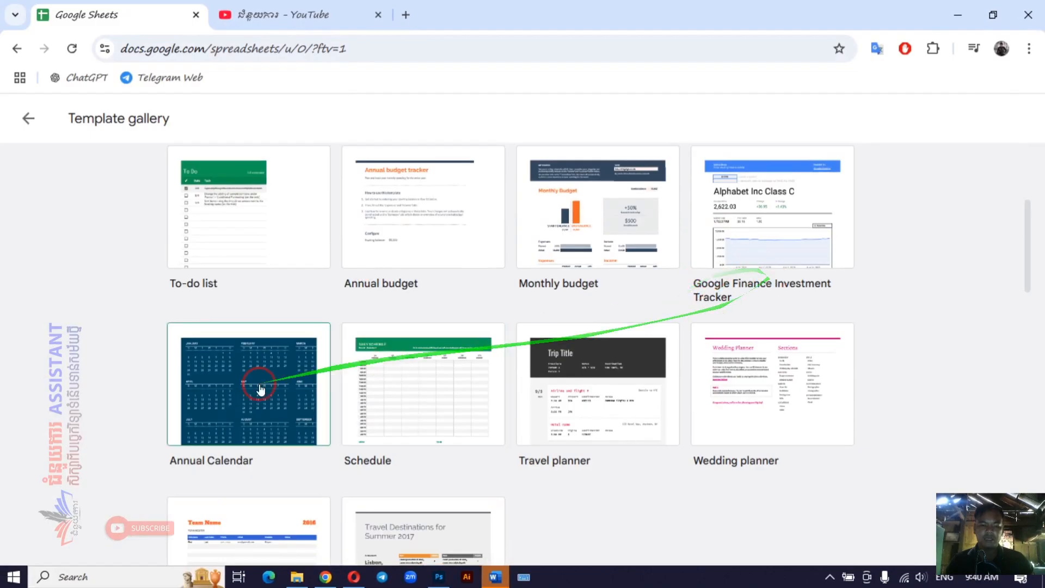
scroll(275, 383, down, 3)
scroll(228, 383, down, 3)
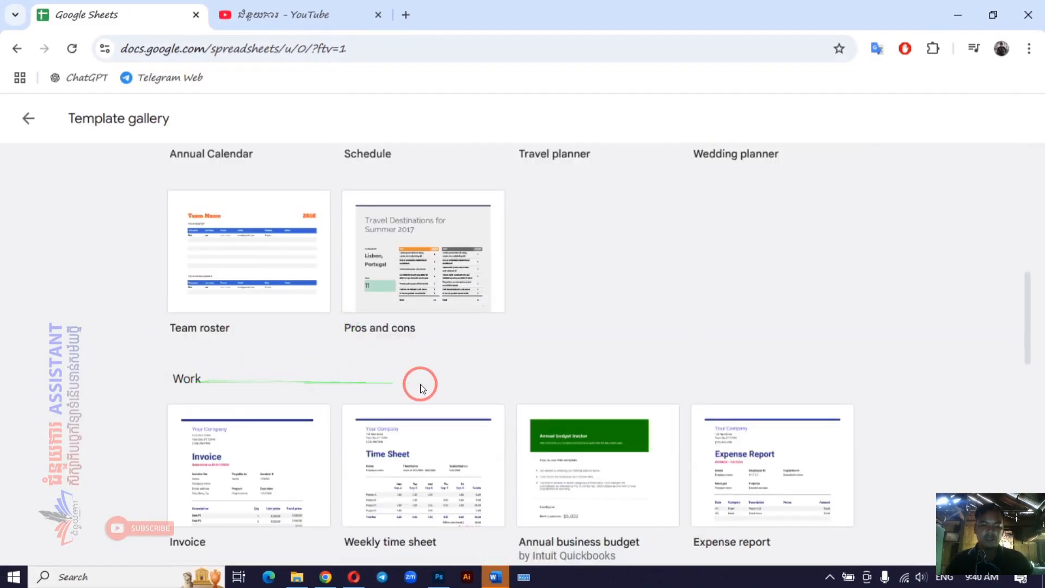
scroll(421, 386, down, 3)
scroll(165, 350, down, 4)
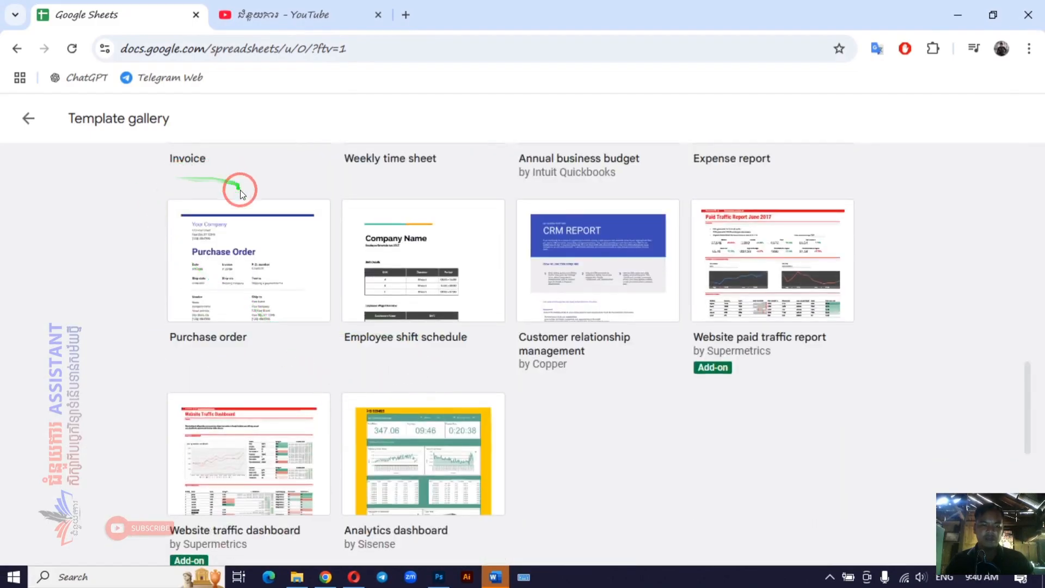
scroll(303, 354, down, 4)
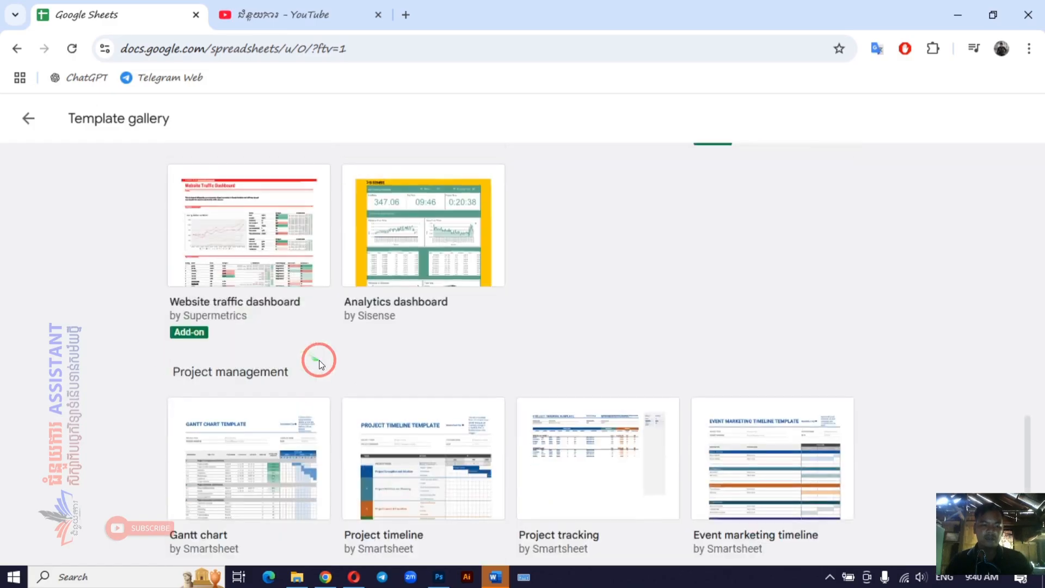
scroll(208, 378, down, 4)
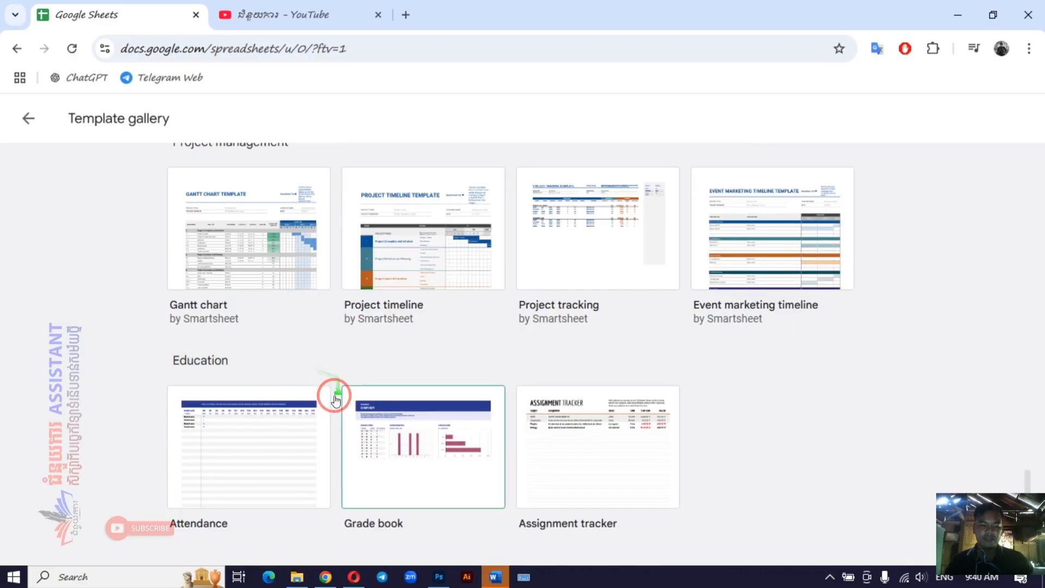
scroll(479, 416, up, 11)
scroll(482, 421, up, 10)
mouse_move(677, 361)
mouse_down()
mouse_move(737, 343)
mouse_move(485, 245)
mouse_move(677, 266)
mouse_up()
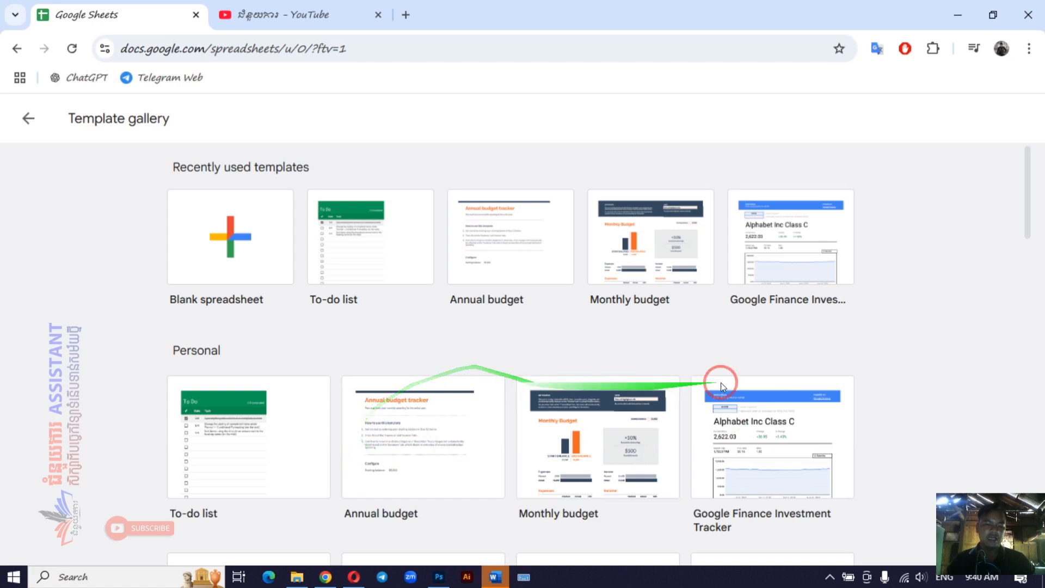
click(36, 127)
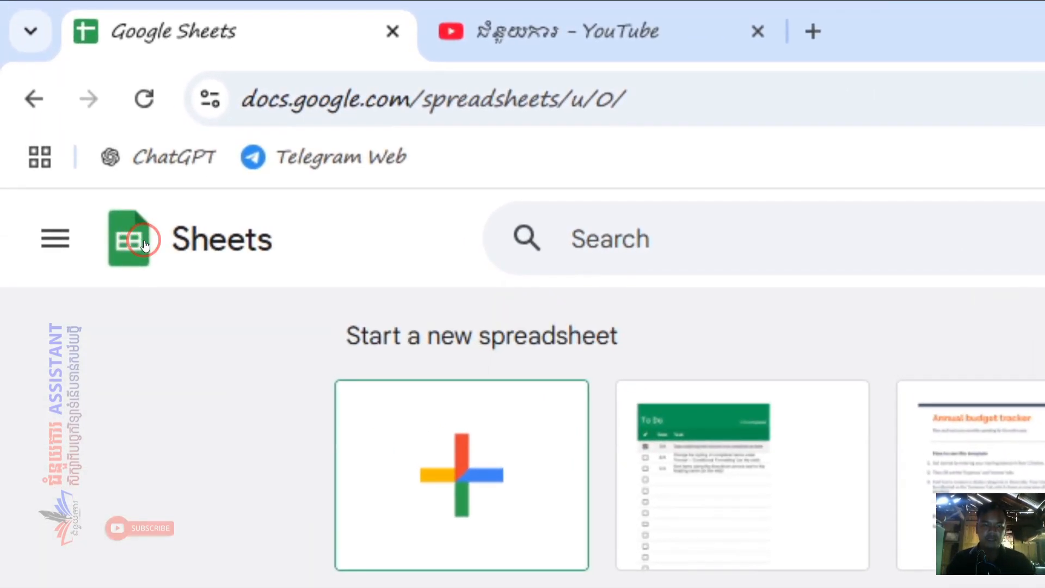
Step: Search the Sheets files for "pro", clear the search, and view the main navigation menu of the Sheets home page
click(632, 239)
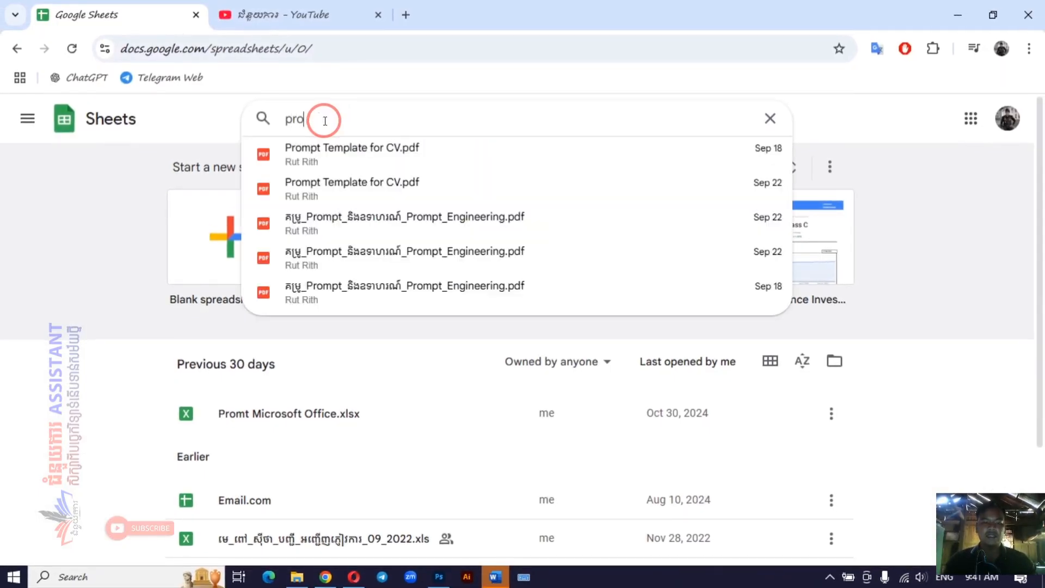
key(BackSpace)
key(BackSpace)
key(BackSpace)
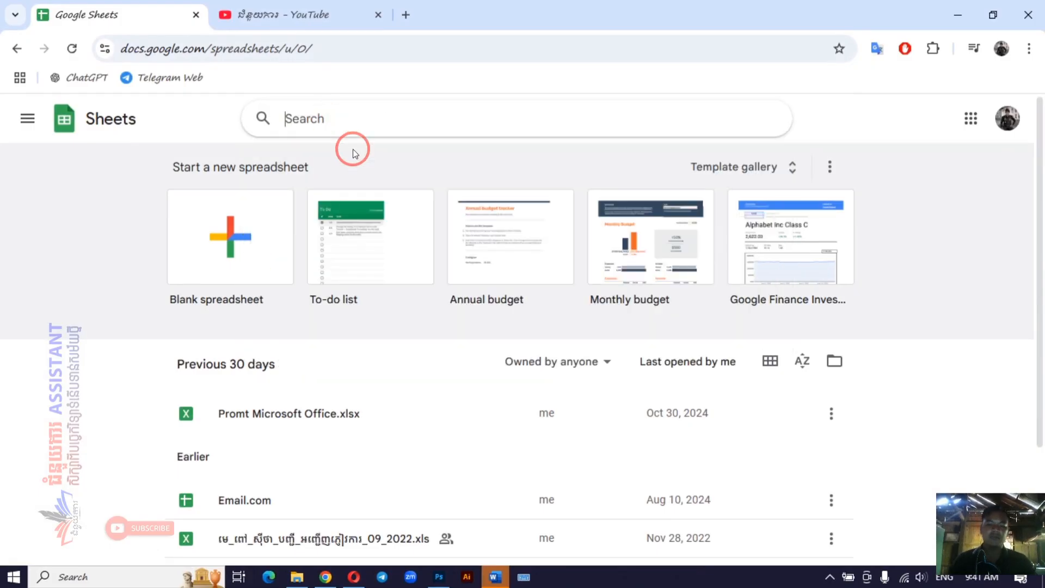
click(16, 115)
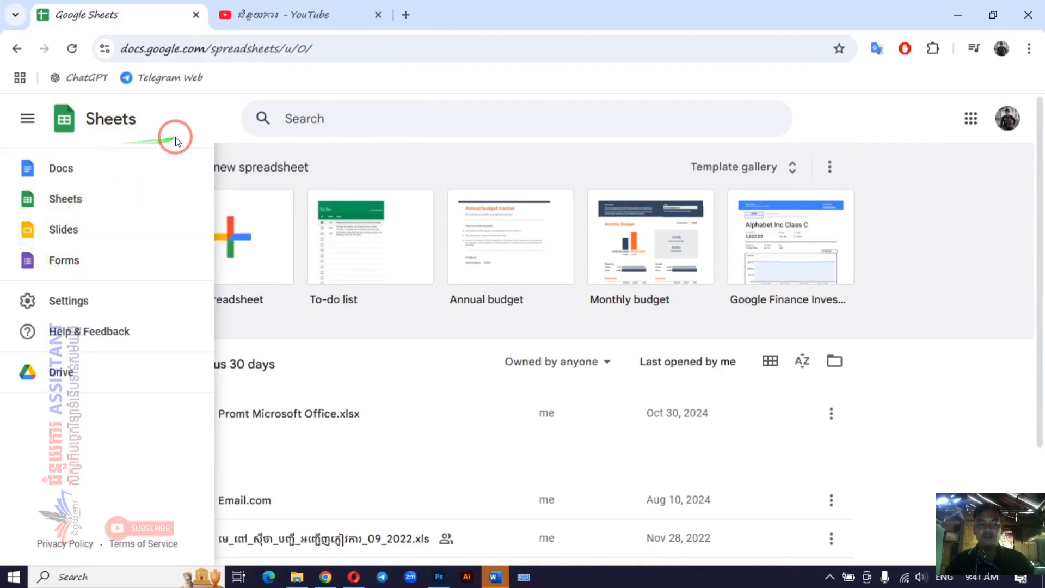
click(354, 114)
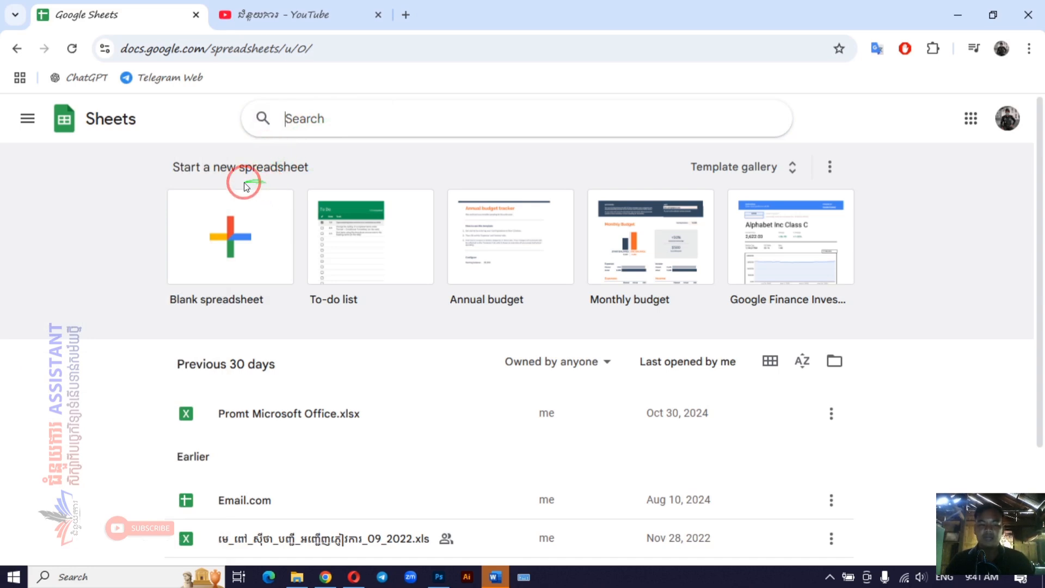
Step: Create a blank spreadsheet, dismiss the Data extraction notice and close the Tables sidebar
click(238, 249)
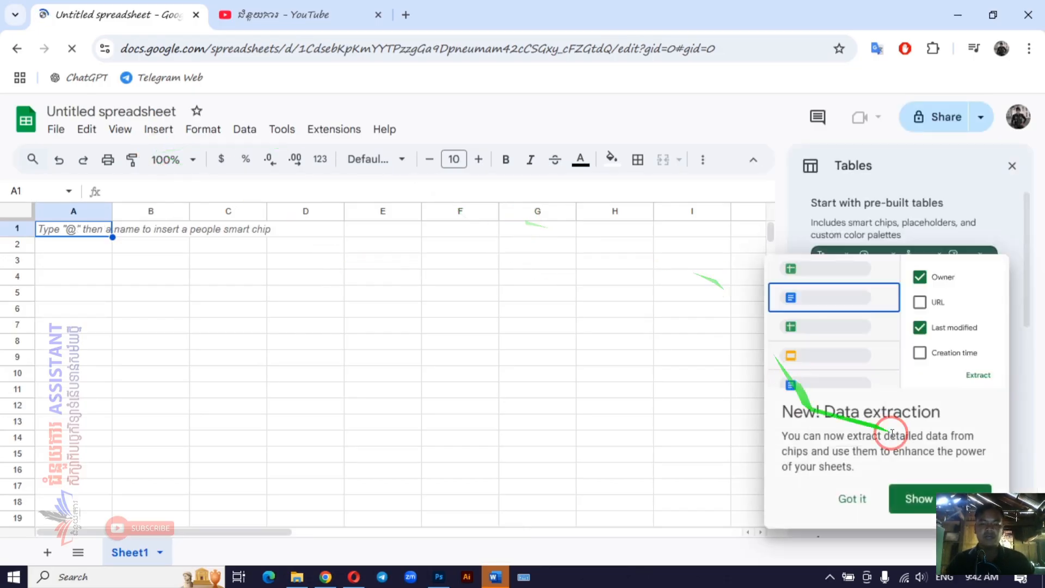
click(863, 500)
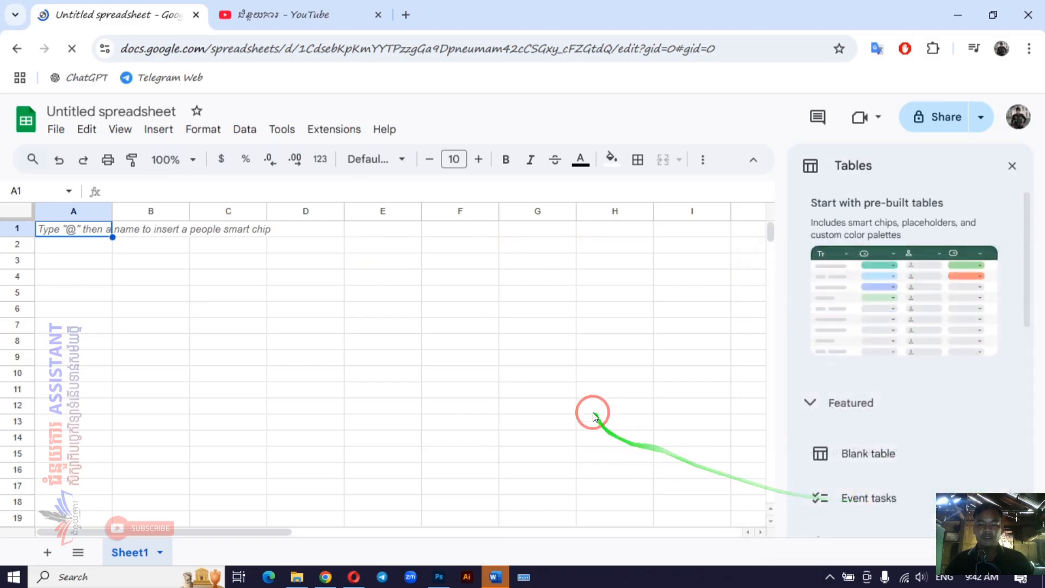
click(1012, 166)
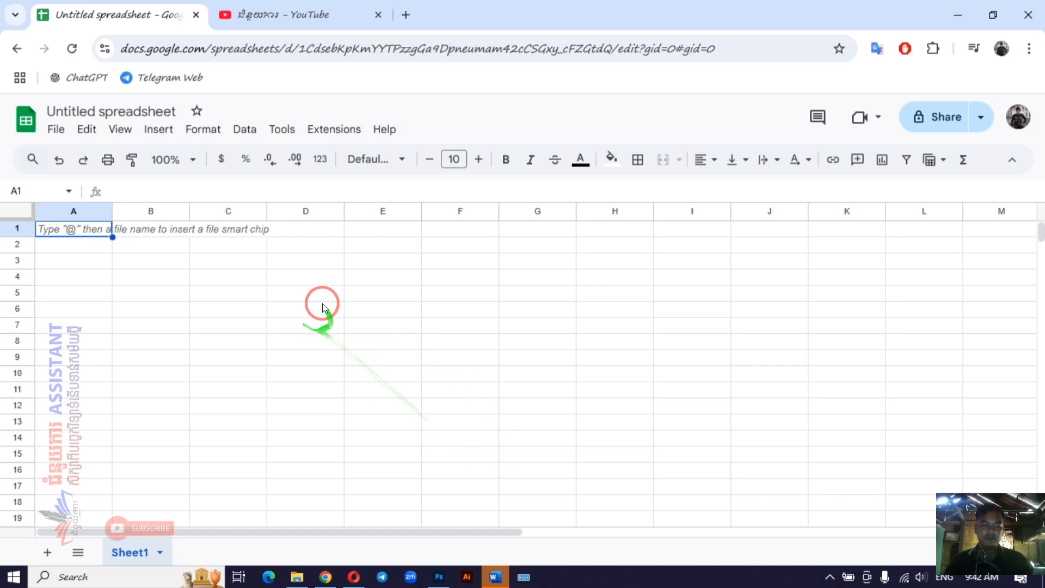
Step: Switch to Google Sheets.docx in Word, close the licence notices and enlarge the first page for reading
click(494, 577)
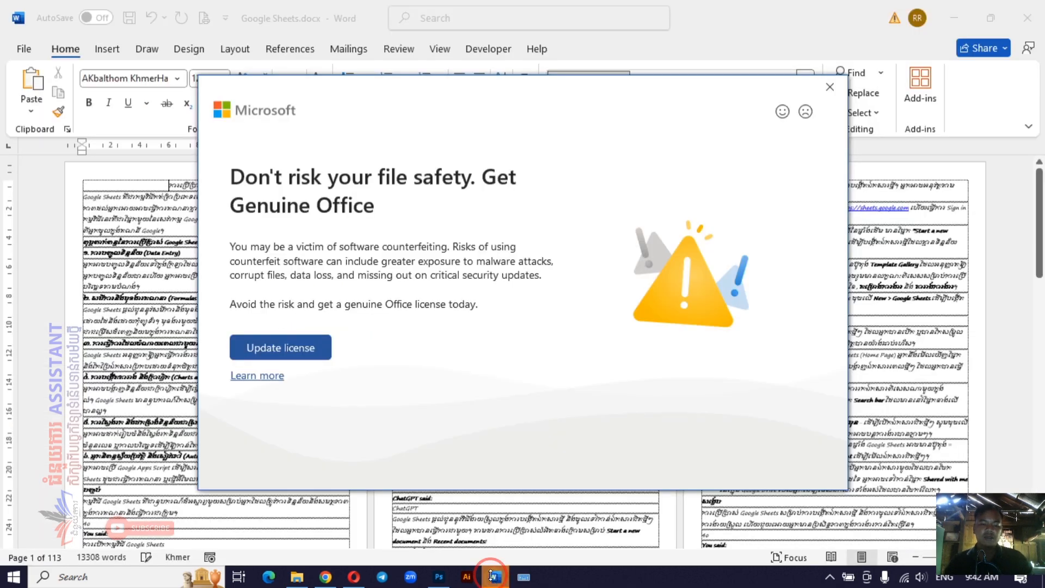
click(836, 87)
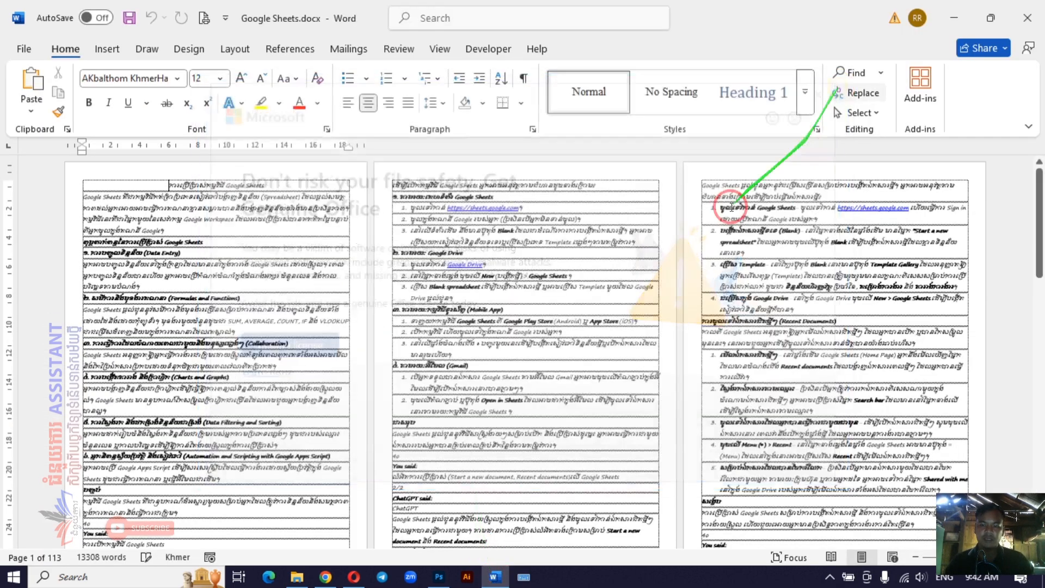
scroll(466, 390, up, 10)
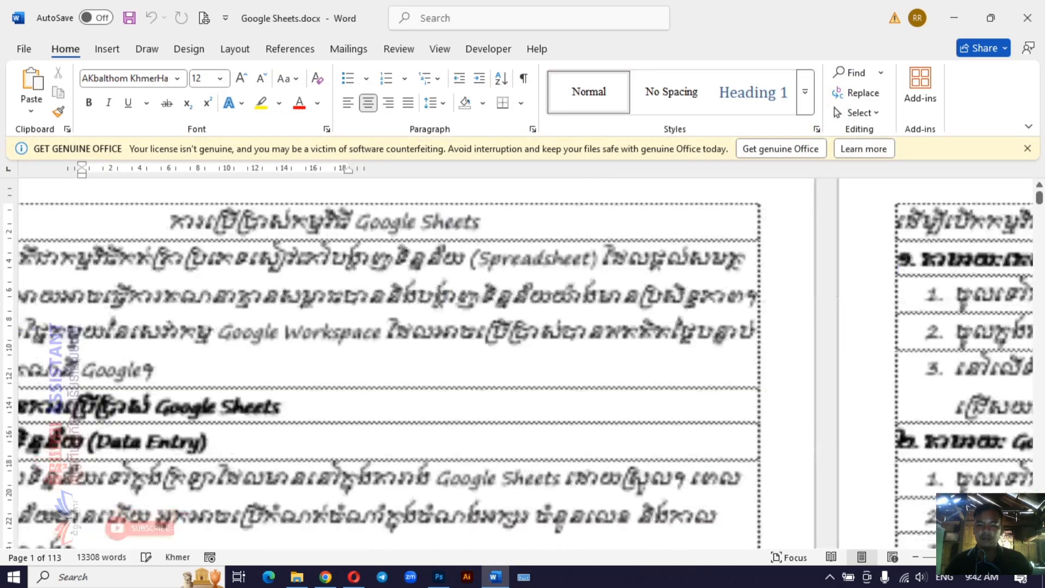
drag(579, 542, 478, 541)
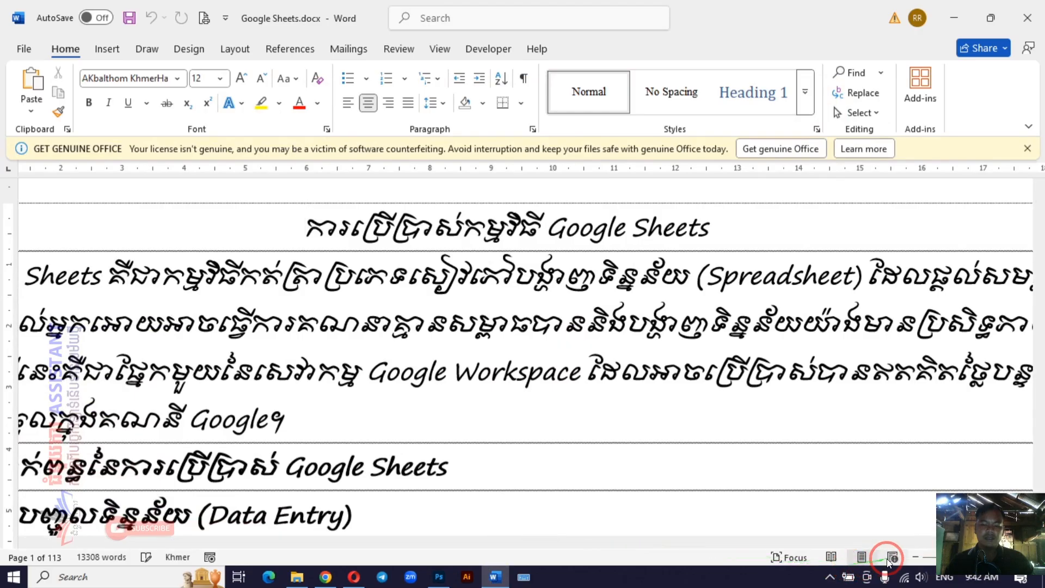
click(915, 561)
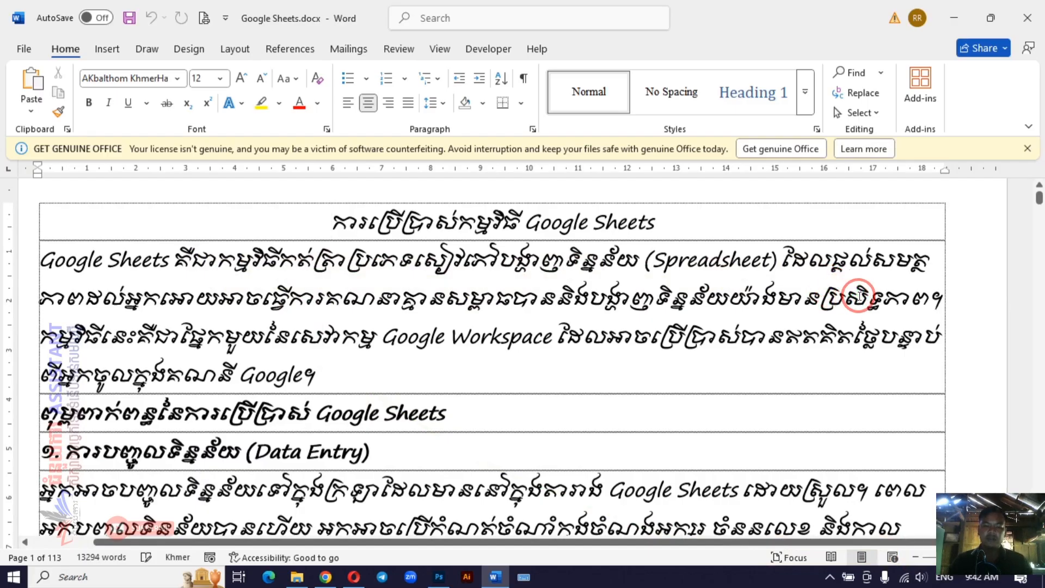
click(1027, 148)
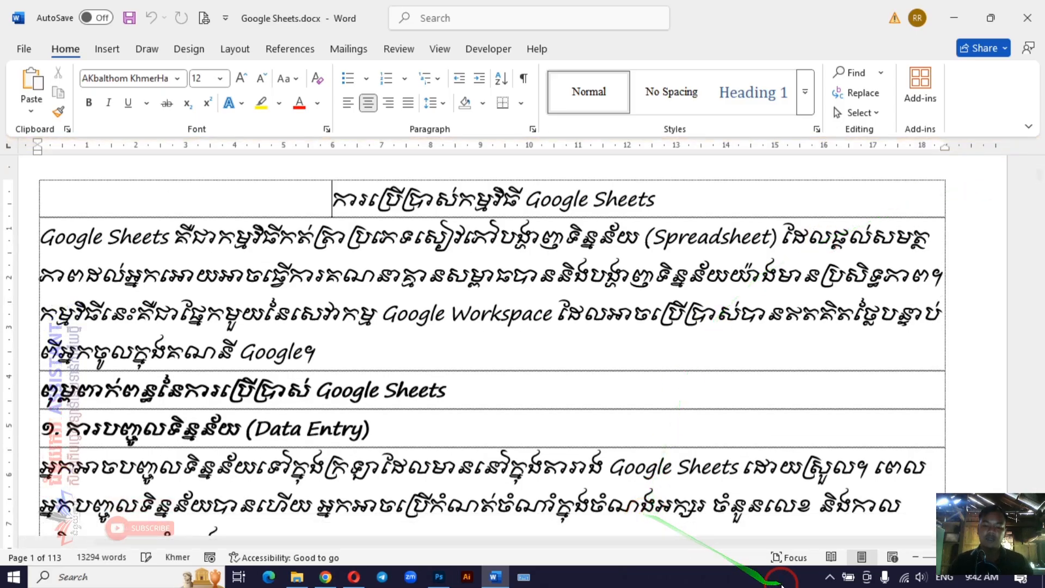
Step: Open the ZD Soft Screen Recorder window to view its recordings, and return to the untitled spreadsheet in Chrome
click(829, 578)
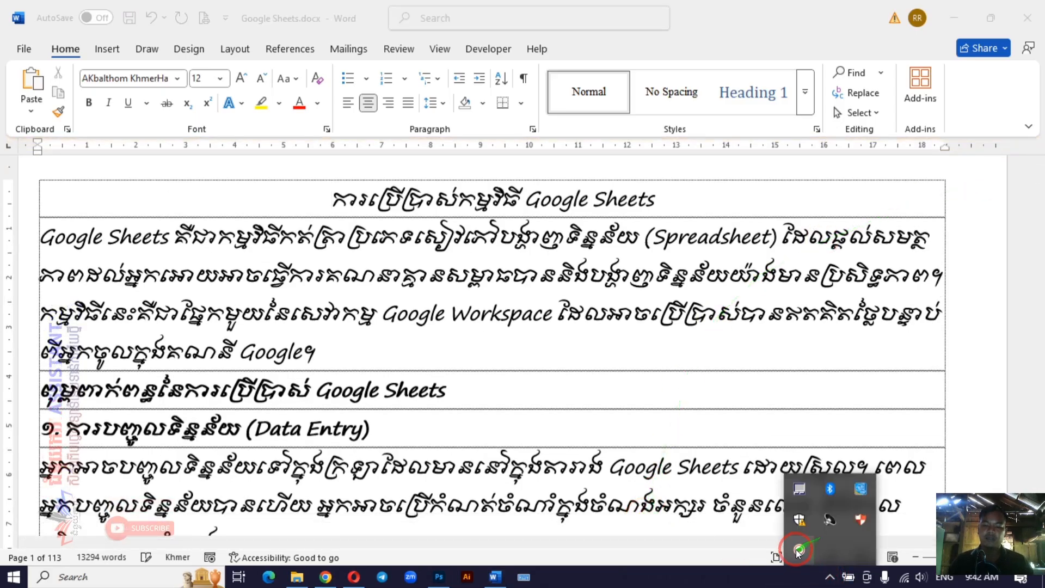
click(798, 551)
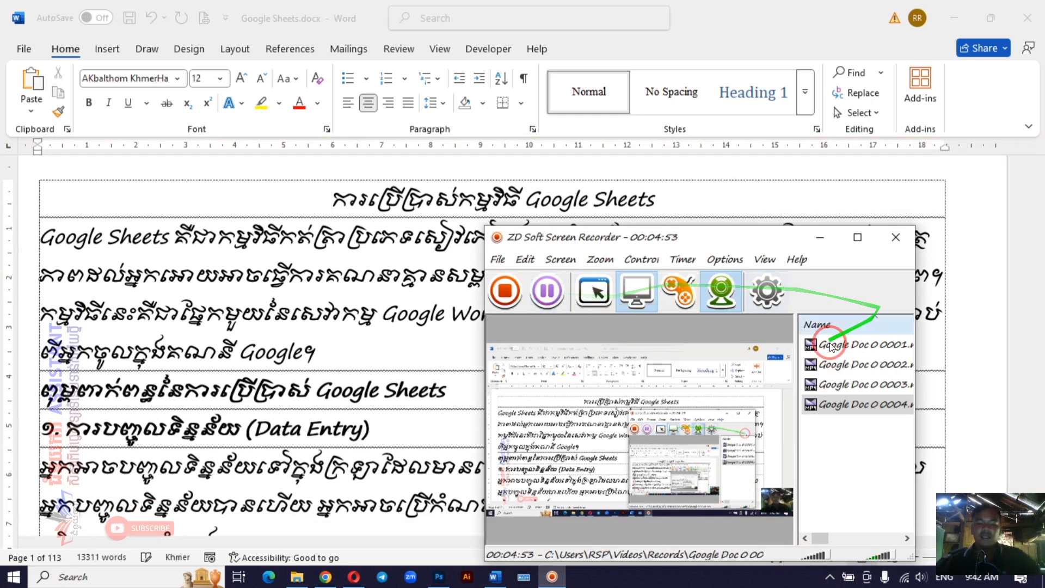
click(327, 576)
click(216, 281)
click(82, 246)
click(80, 265)
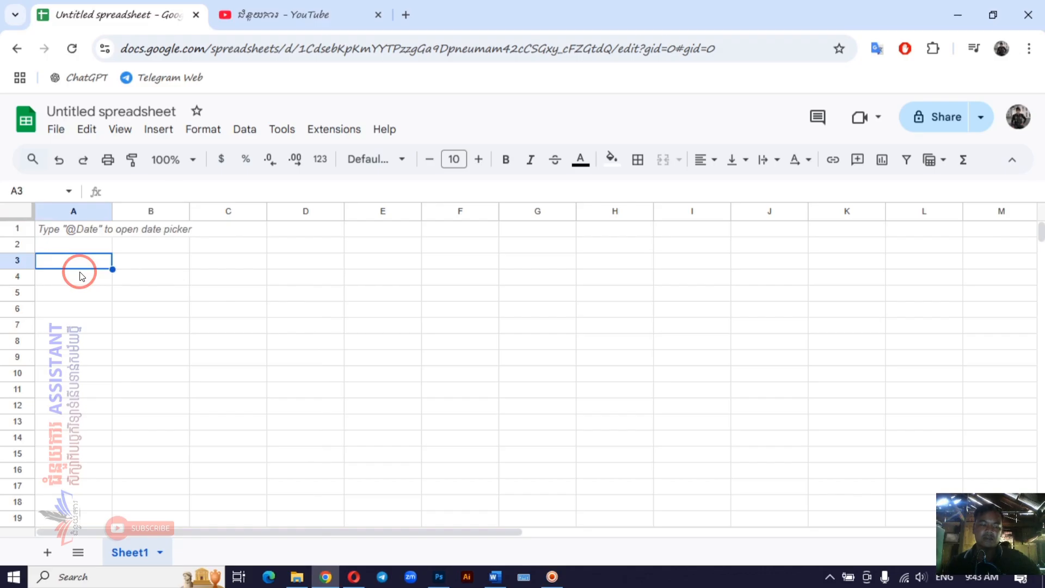
click(201, 275)
click(152, 261)
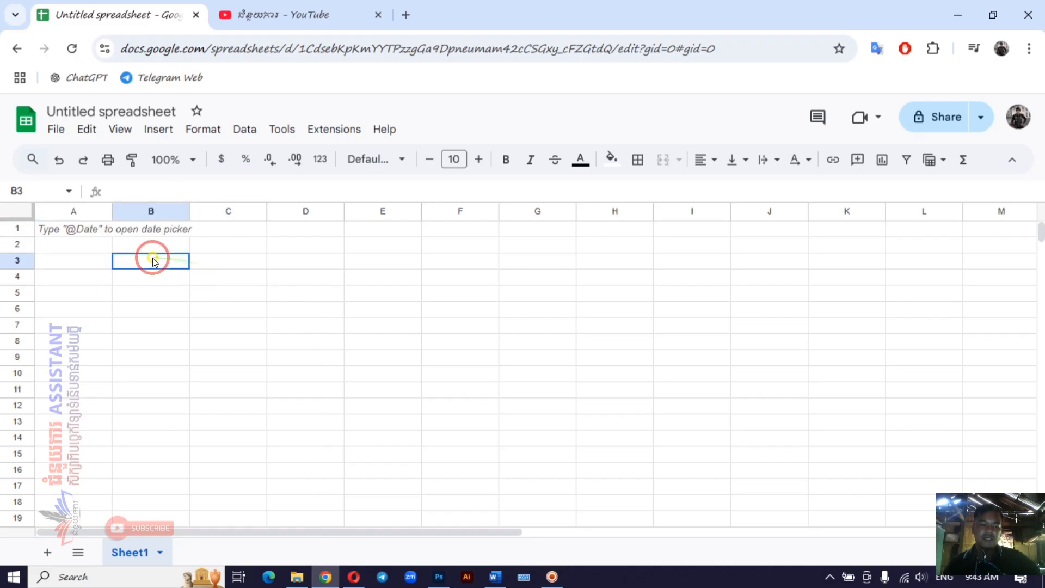
click(79, 266)
click(82, 245)
click(84, 232)
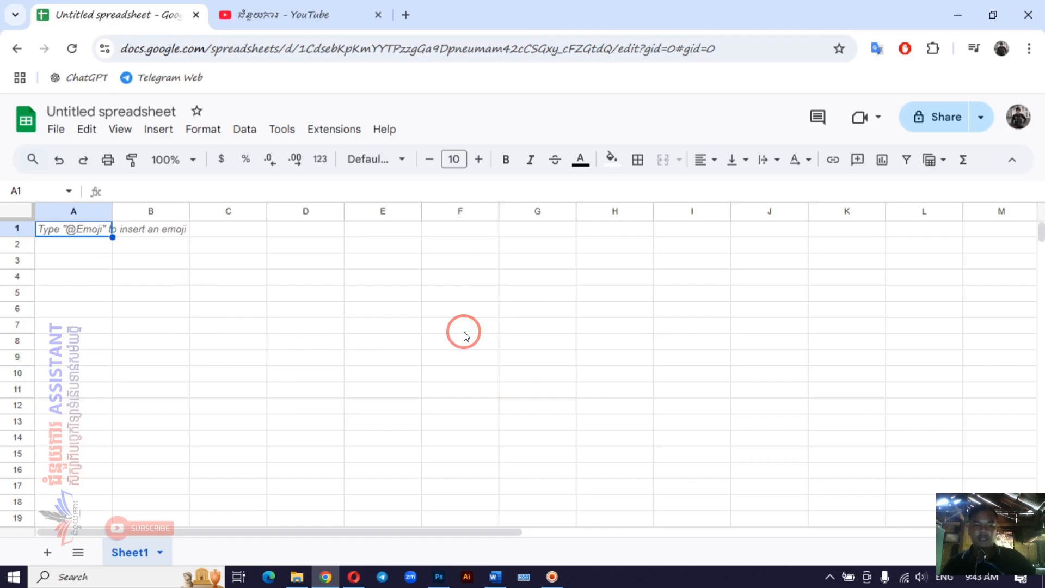
click(312, 325)
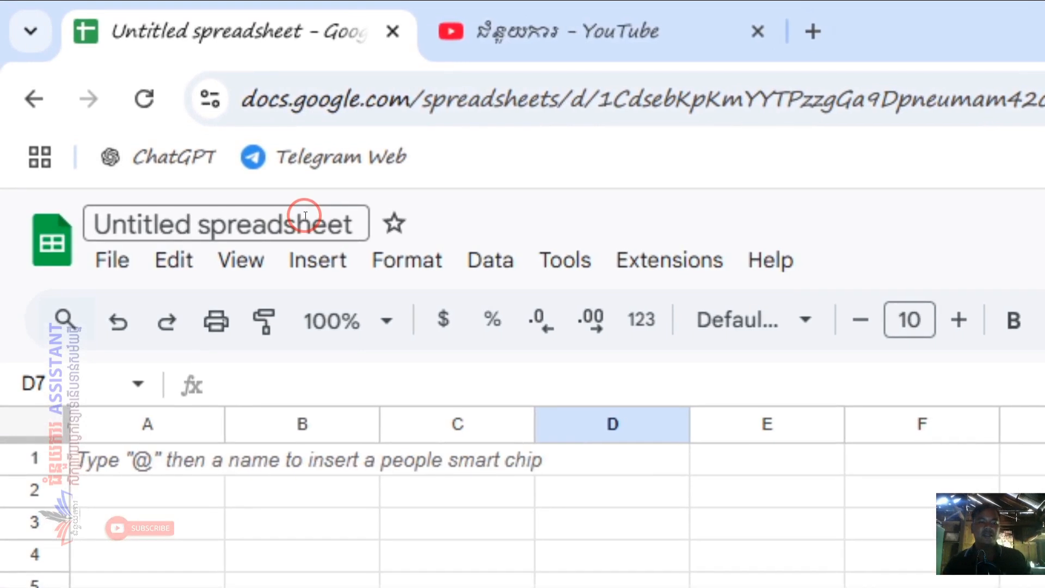
Step: Rename the untitled spreadsheet as Lesson Sheets
click(325, 227)
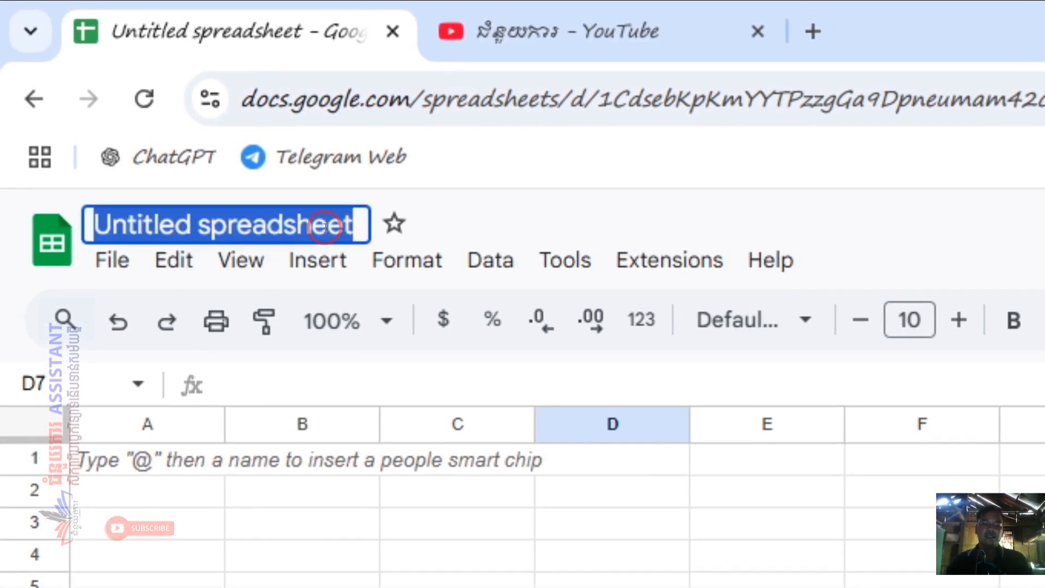
key(BackSpace)
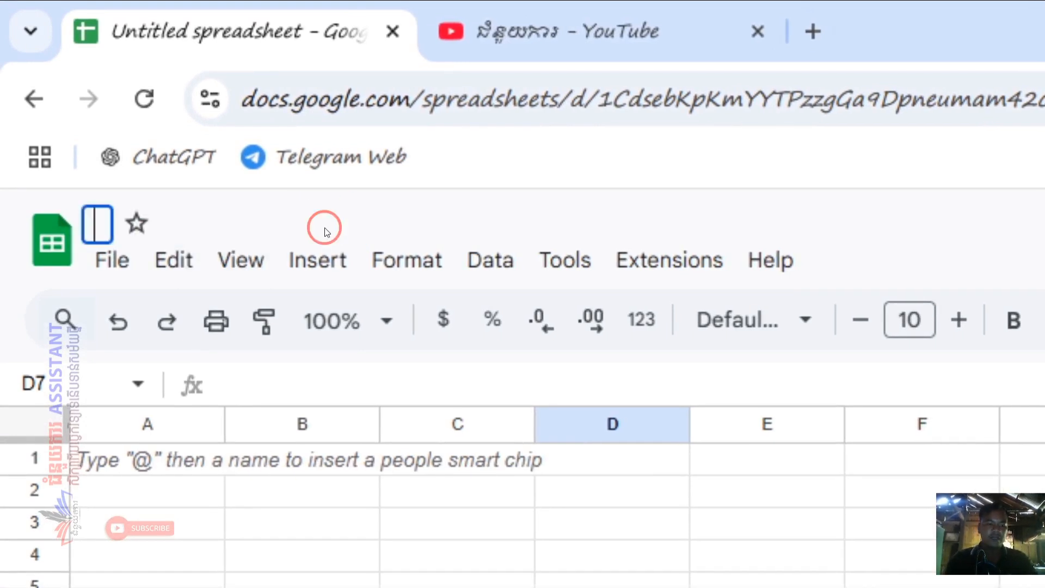
text(Lee)
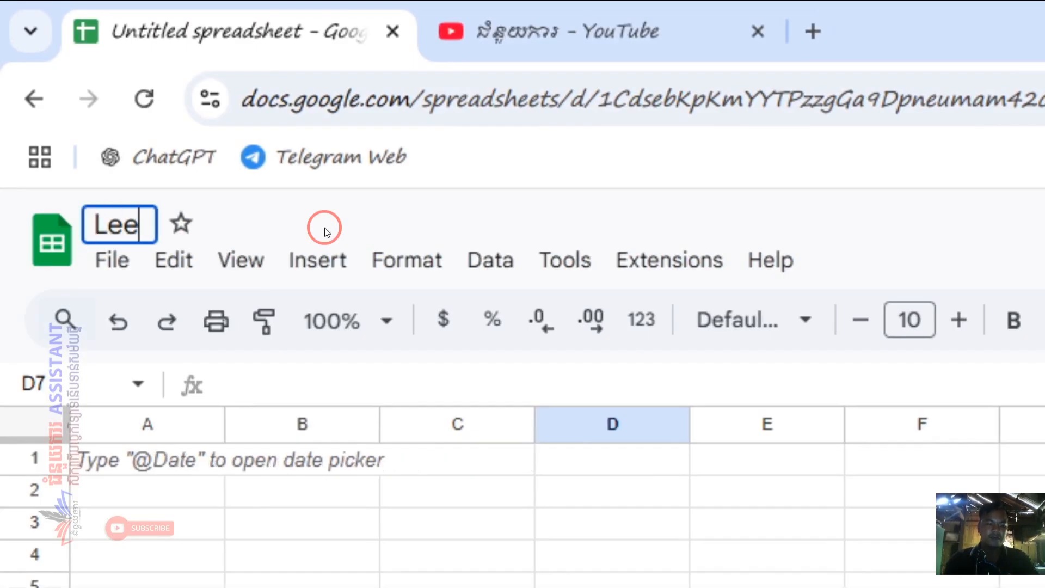
text(son)
key(BackSpace)
key(BackSpace)
key(BackSpace)
key(BackSpace)
text(sson )
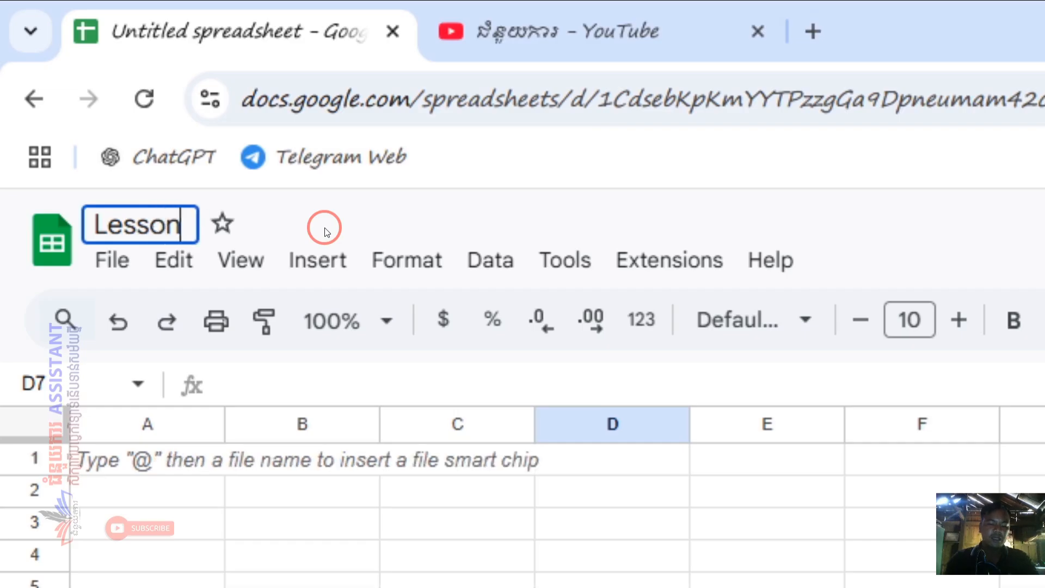
text(Sheet)
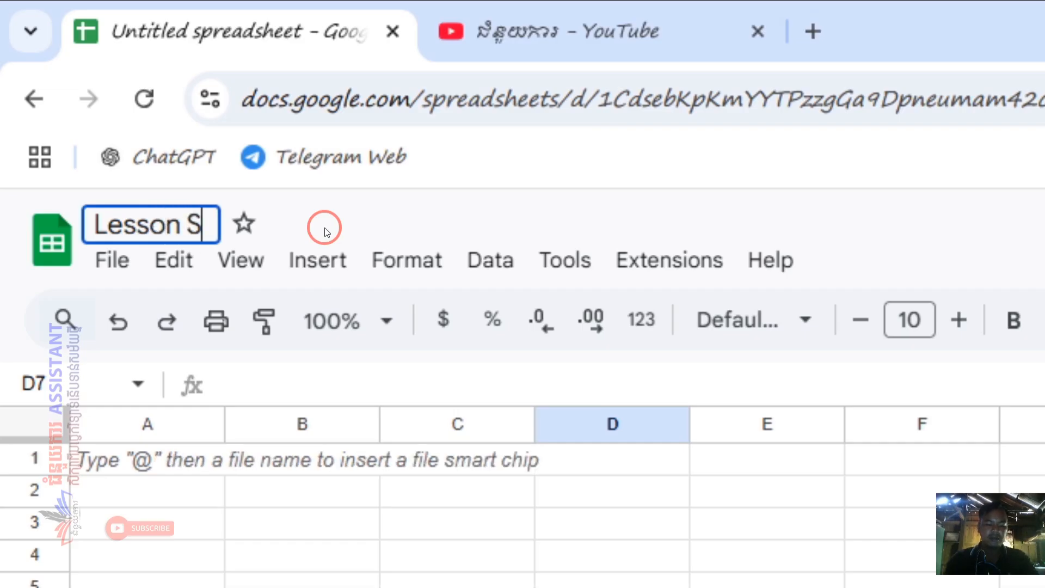
text(s)
key(Return)
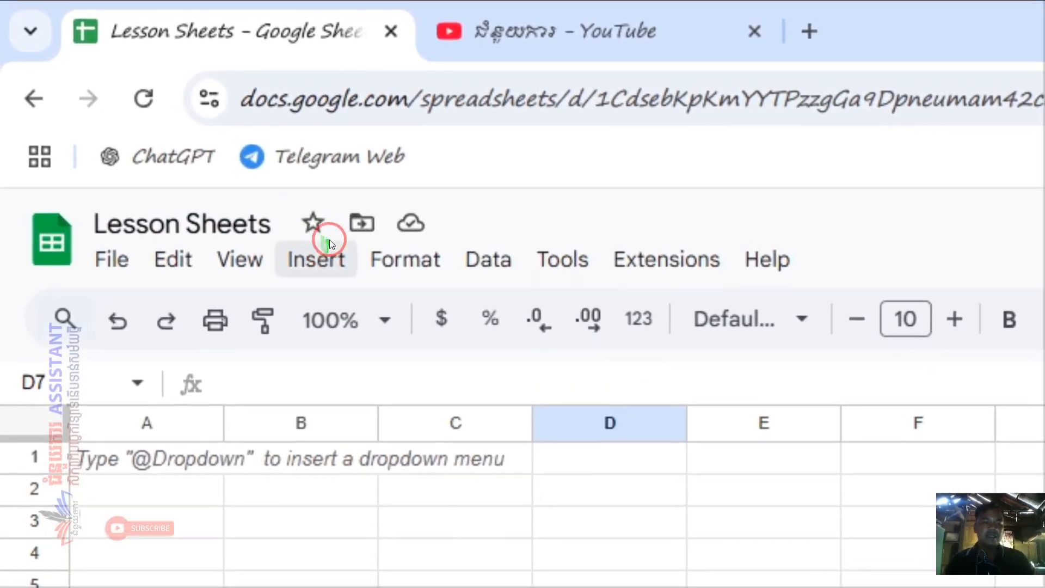
Step: Star the Lesson Sheets file, and view the suggested folders for moving it without choosing one
click(320, 224)
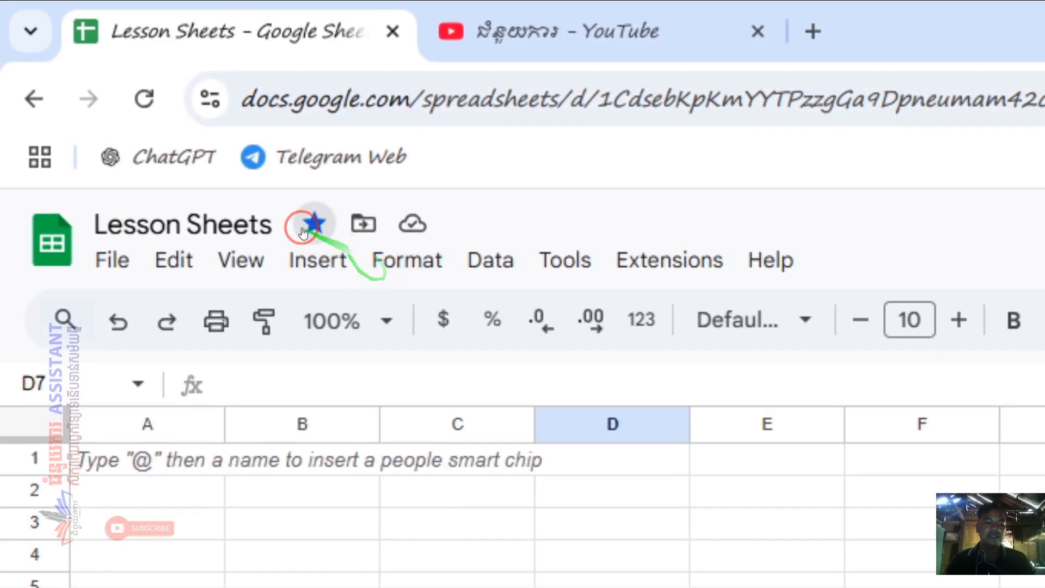
click(365, 225)
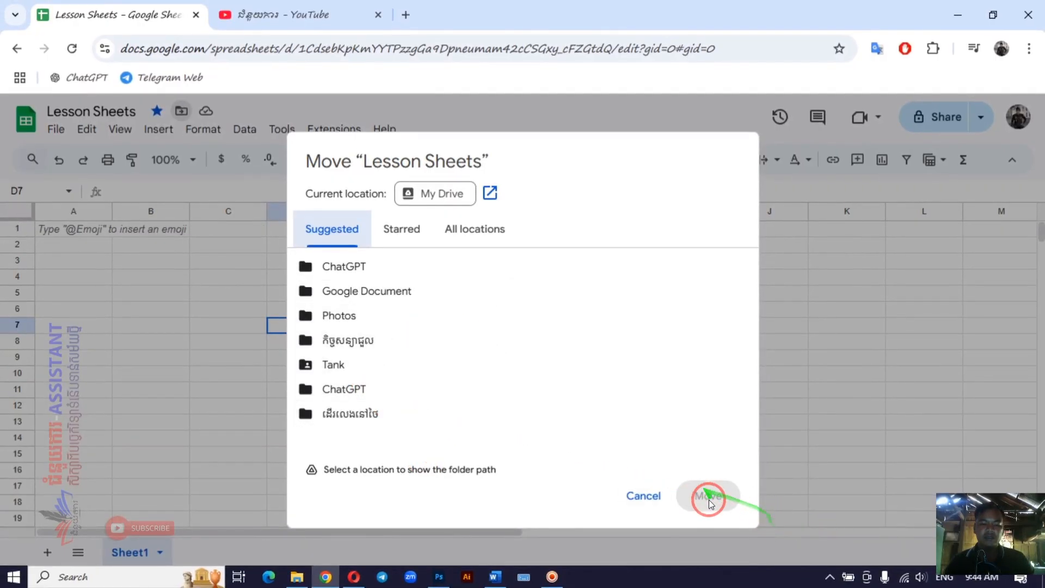
click(647, 500)
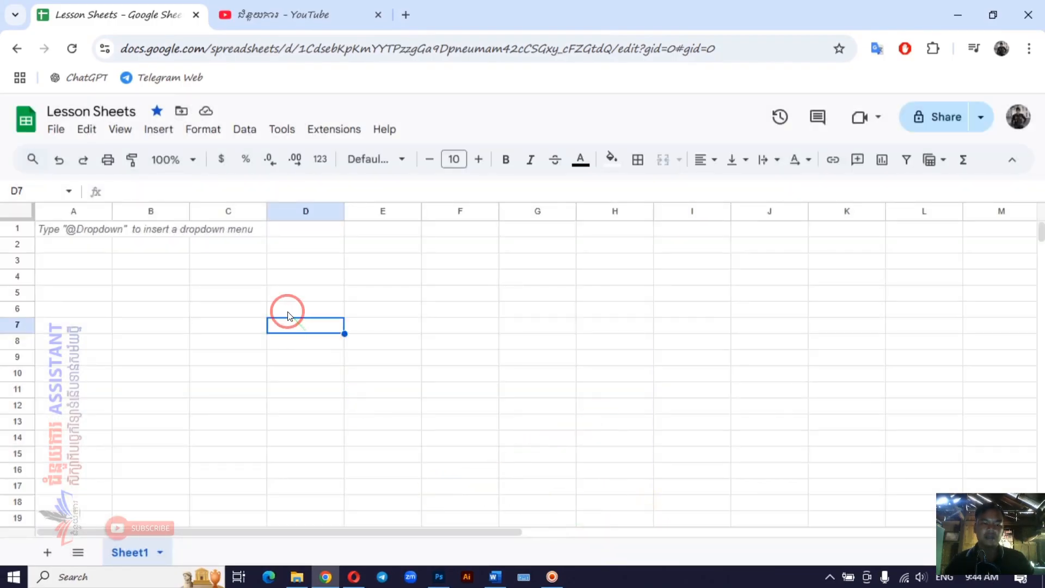
Step: Check the document's Drive save status, and test automatic saving by entering zxdasd in cell C4 and deleting it
click(203, 111)
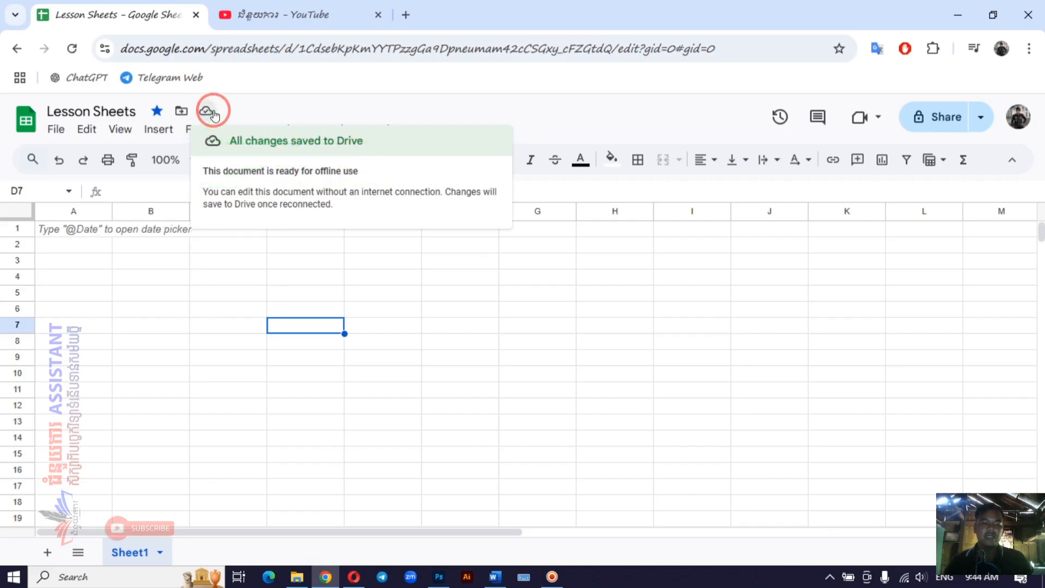
click(212, 276)
text(zxdasd)
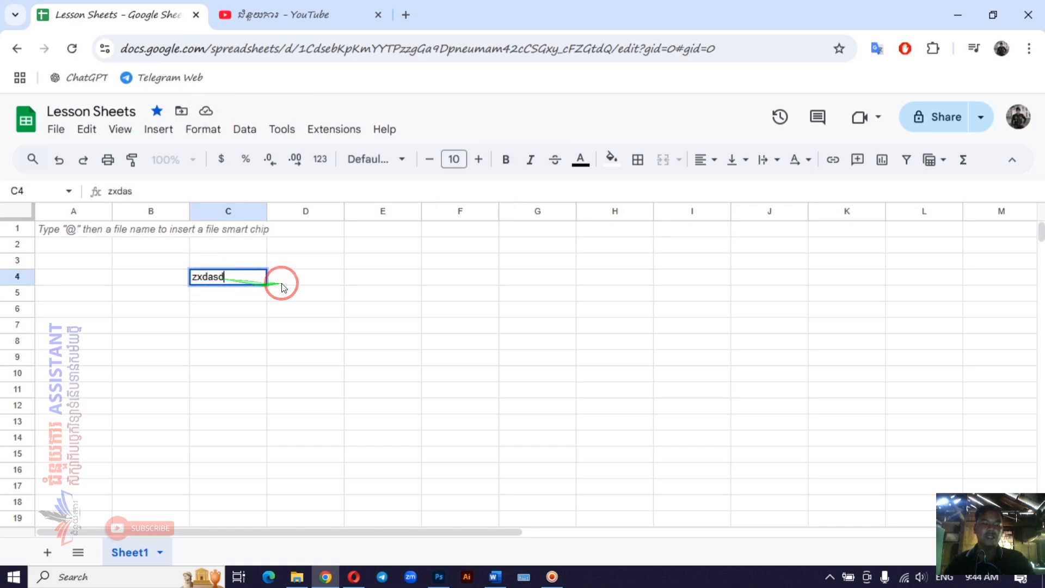
click(340, 342)
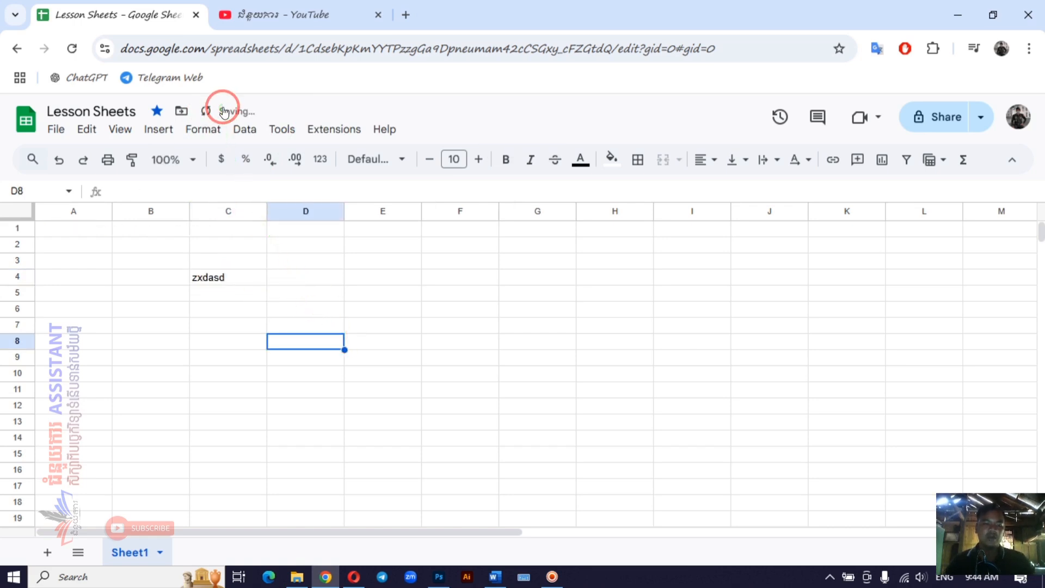
click(219, 284)
key(Delete)
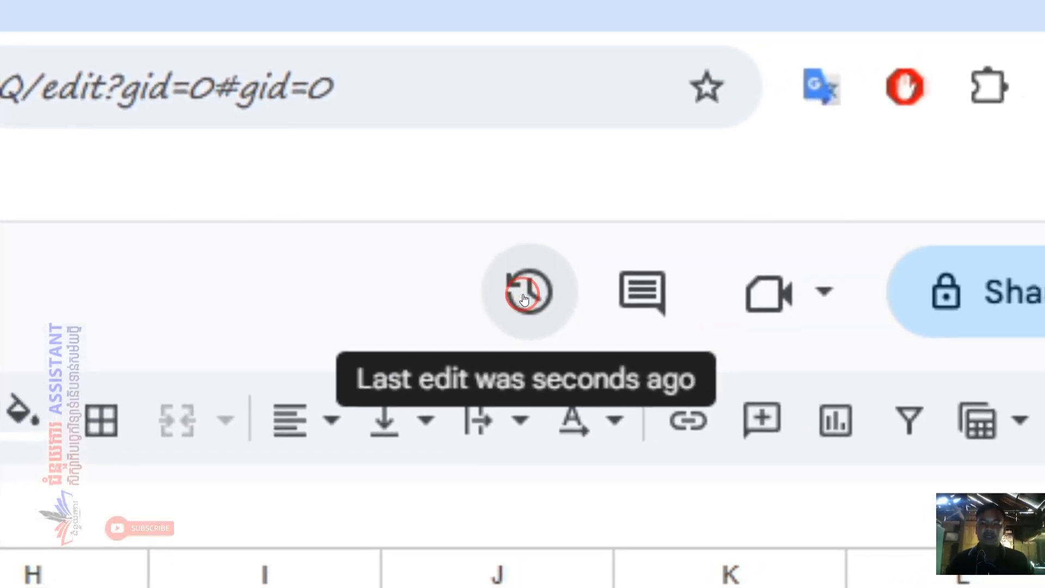
Step: Open the version history, select the November 9, 9:41 AM version and restore it
click(531, 294)
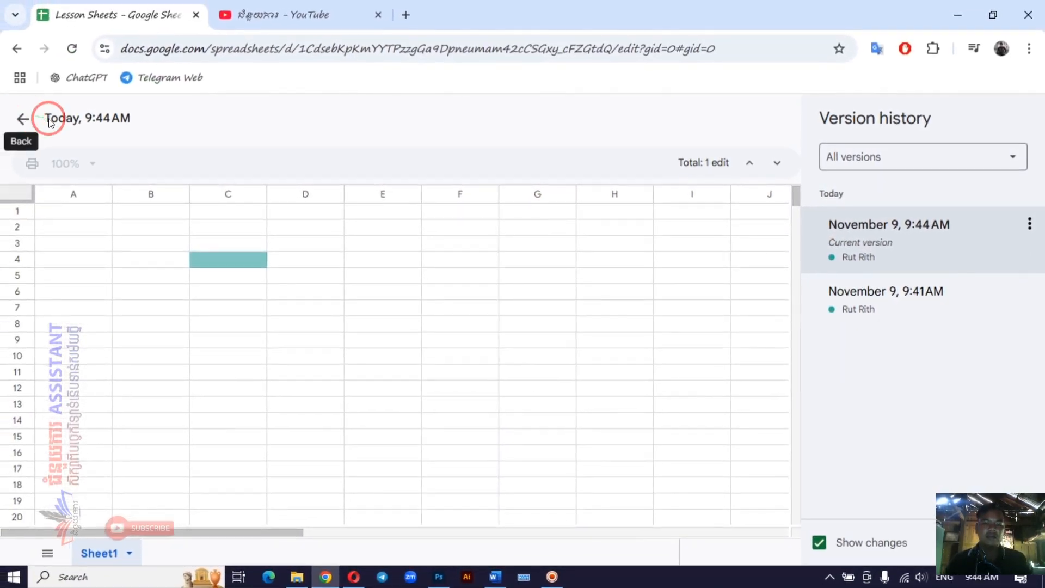
click(897, 293)
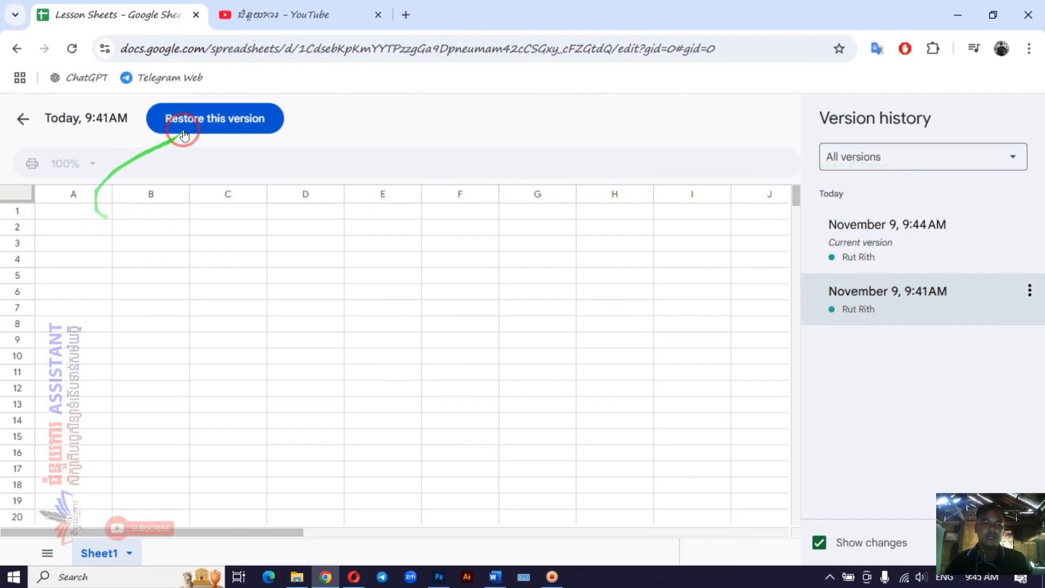
click(208, 119)
click(668, 366)
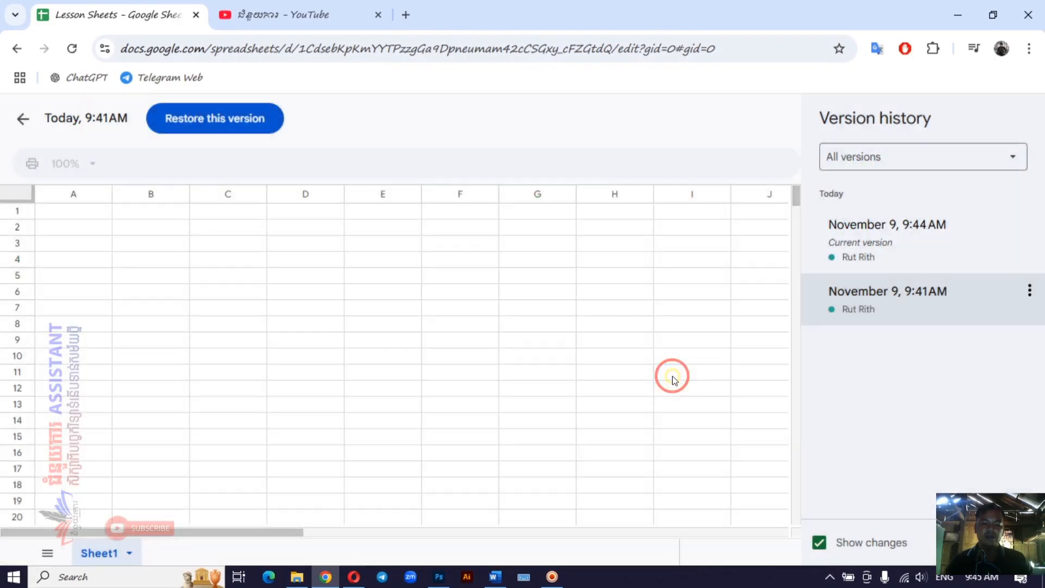
Step: Leave the version history and start a new video meeting from the spreadsheet with microphone and camera access
click(16, 119)
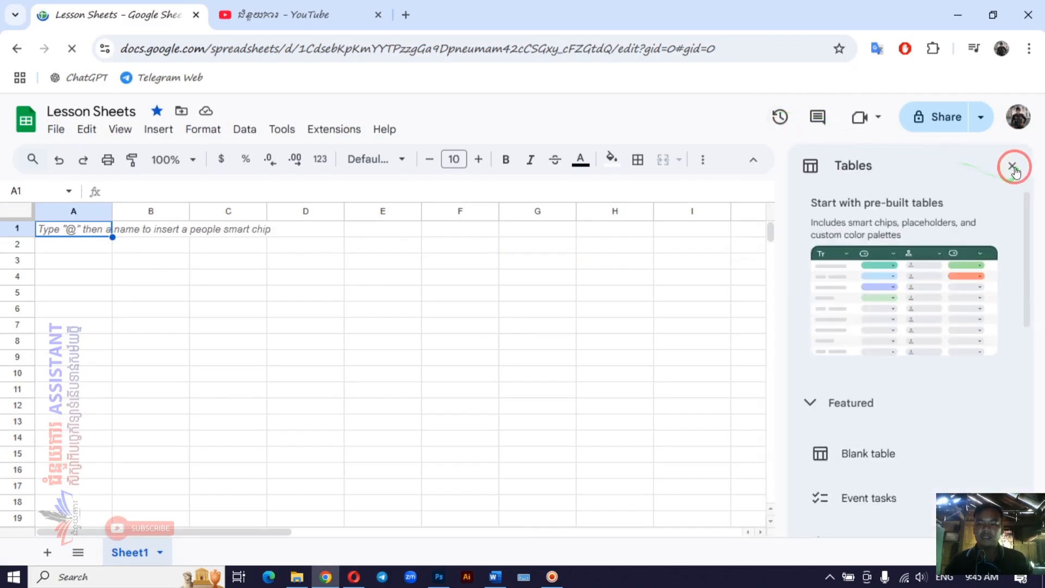
click(879, 118)
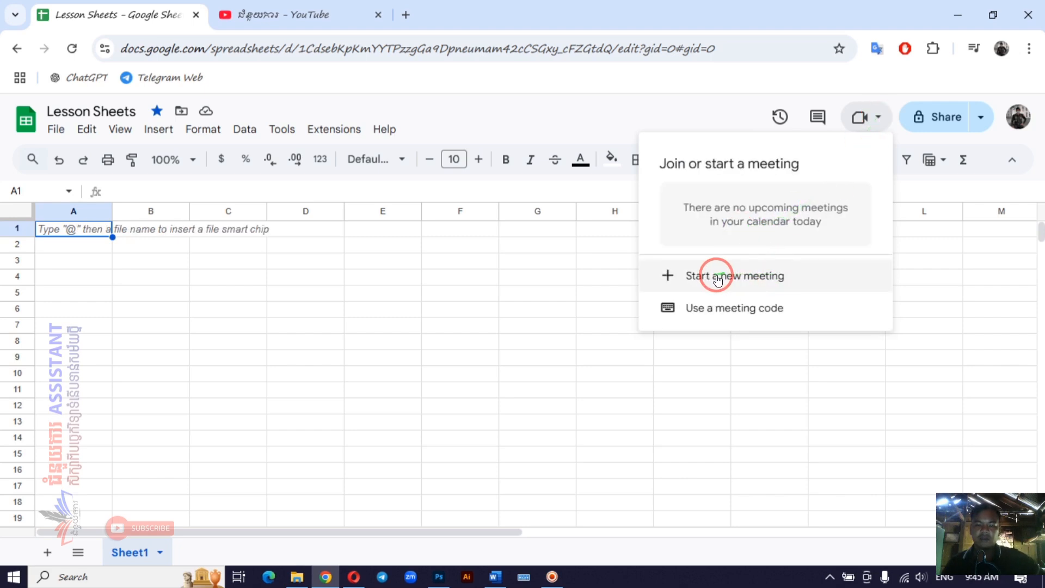
click(768, 282)
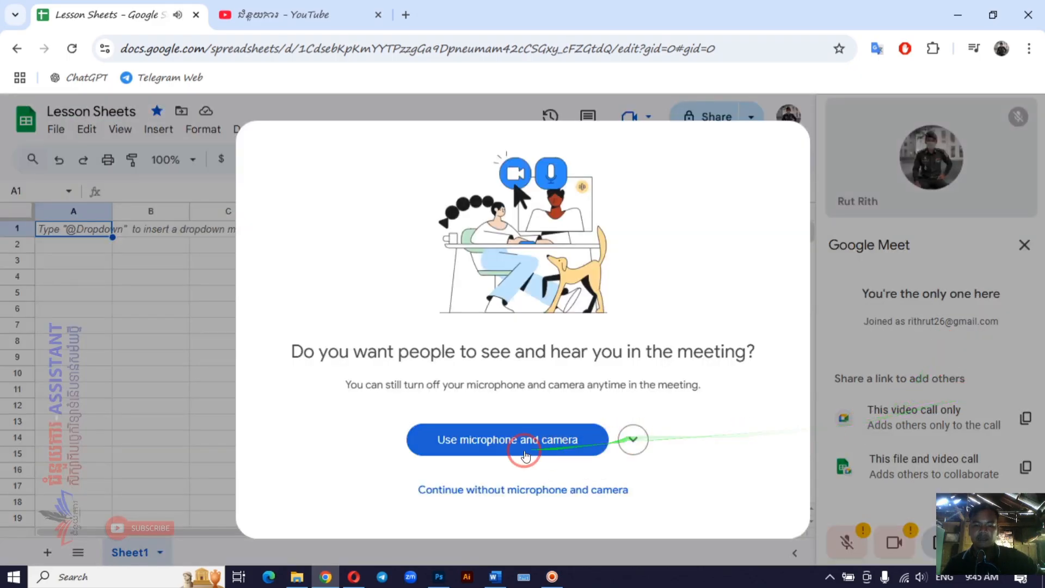
click(637, 440)
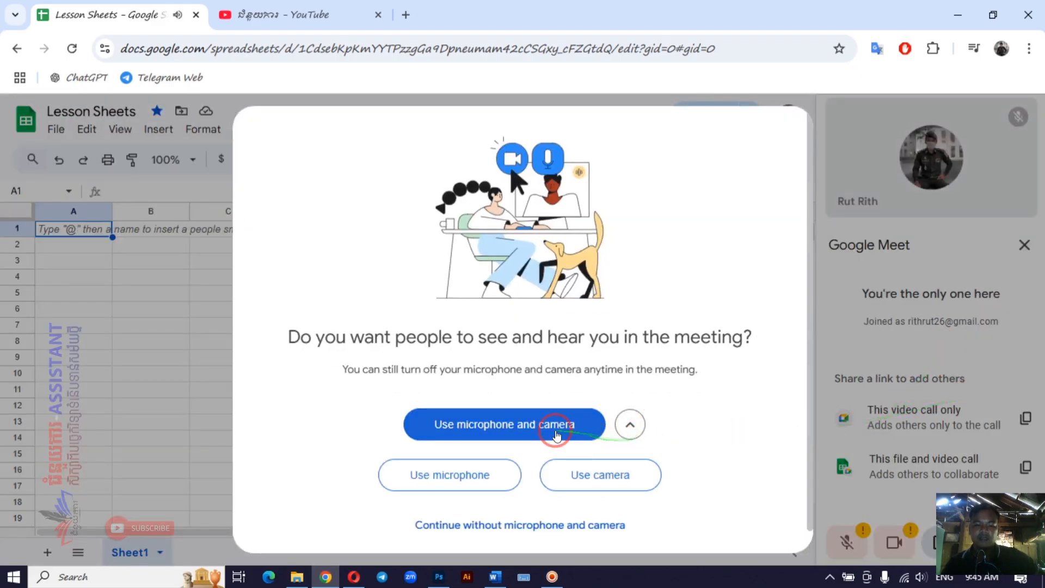
click(626, 427)
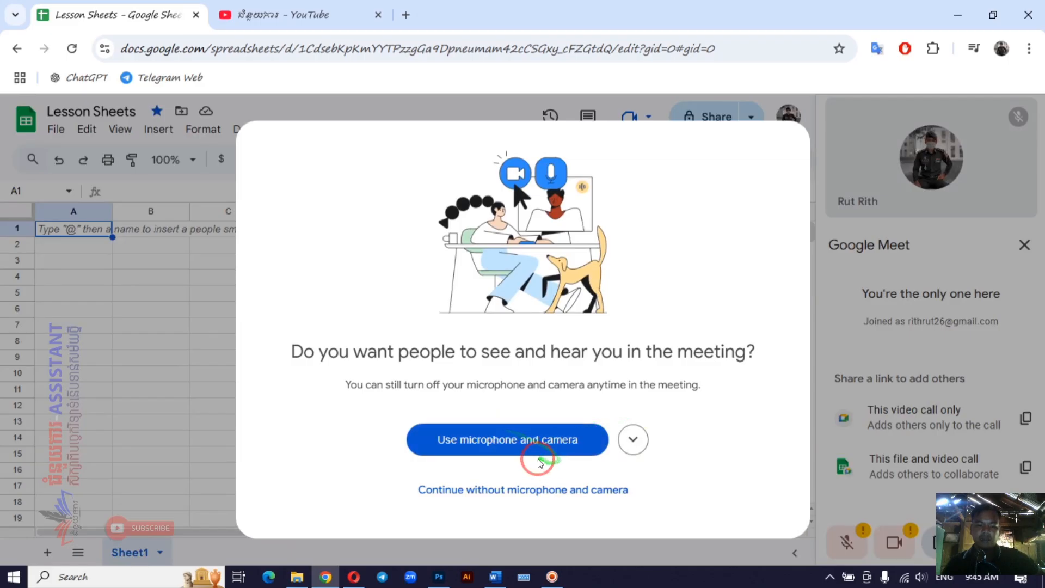
click(526, 443)
click(523, 381)
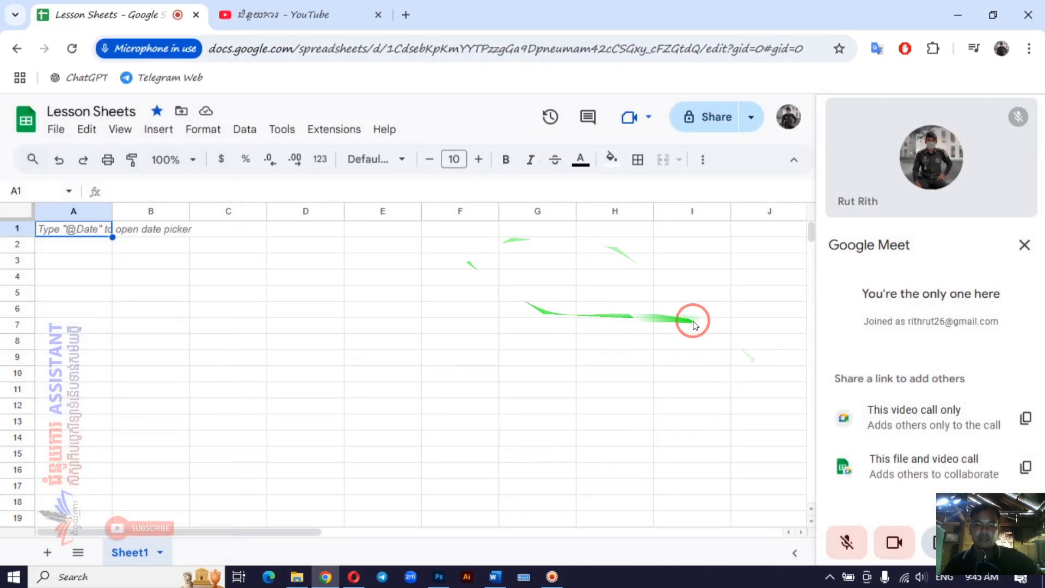
Step: Try the camera and microphone controls of the meeting and leave the call
click(892, 543)
click(847, 541)
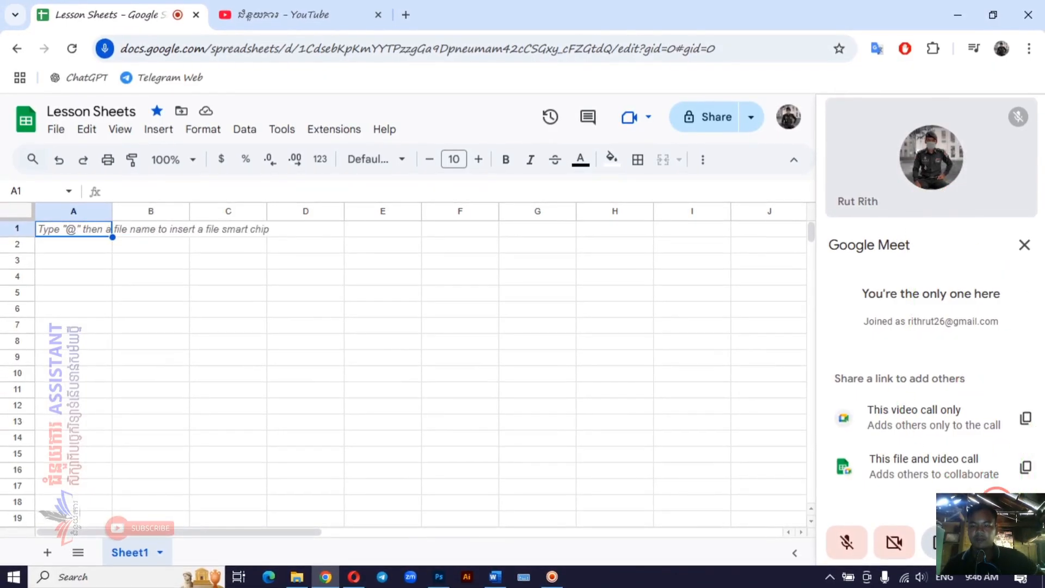
click(1001, 539)
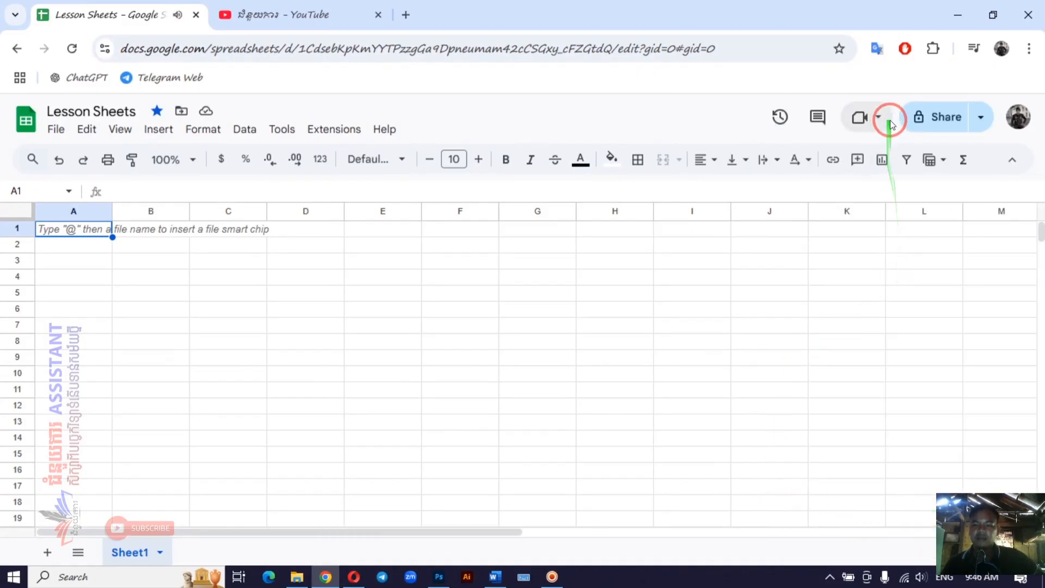
Step: View the quick sharing options of the Lesson Sheets file
click(980, 117)
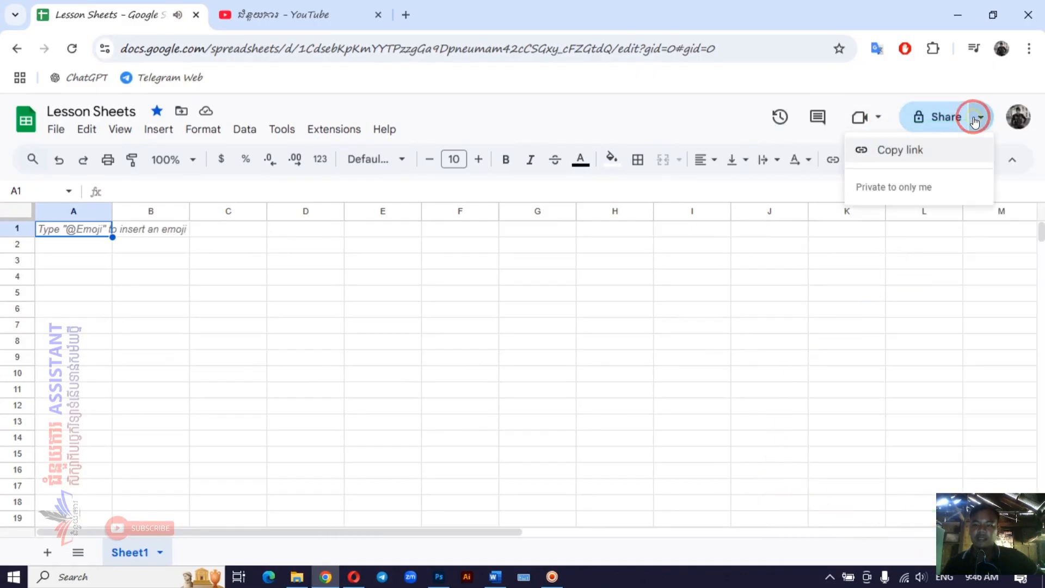
click(918, 166)
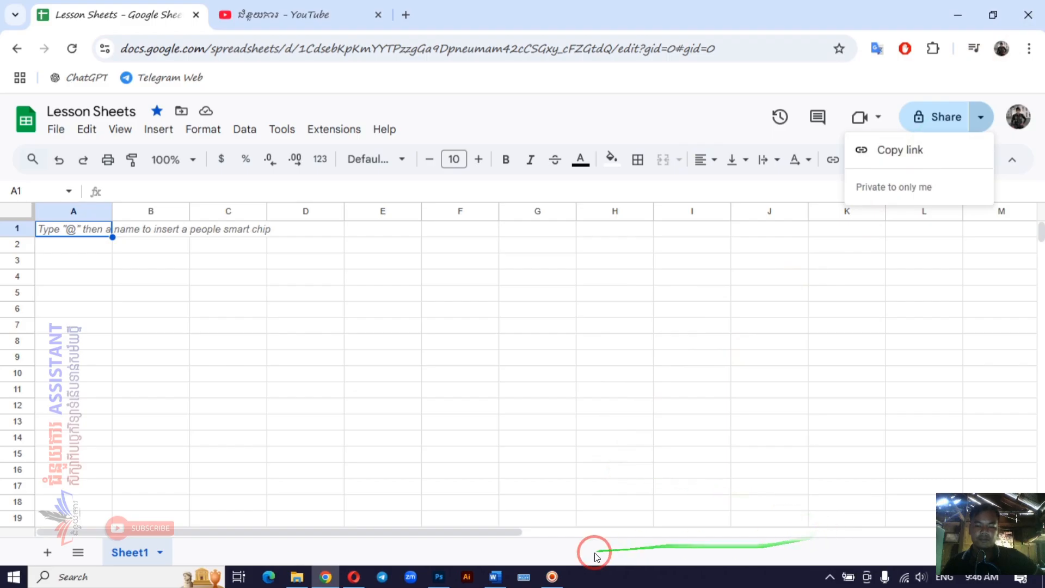
click(552, 576)
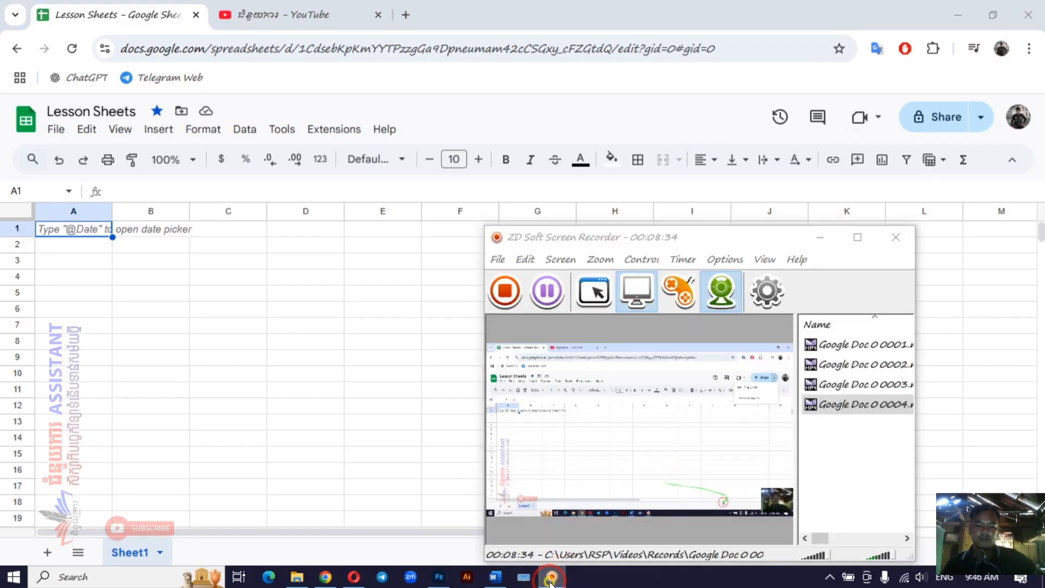
click(552, 577)
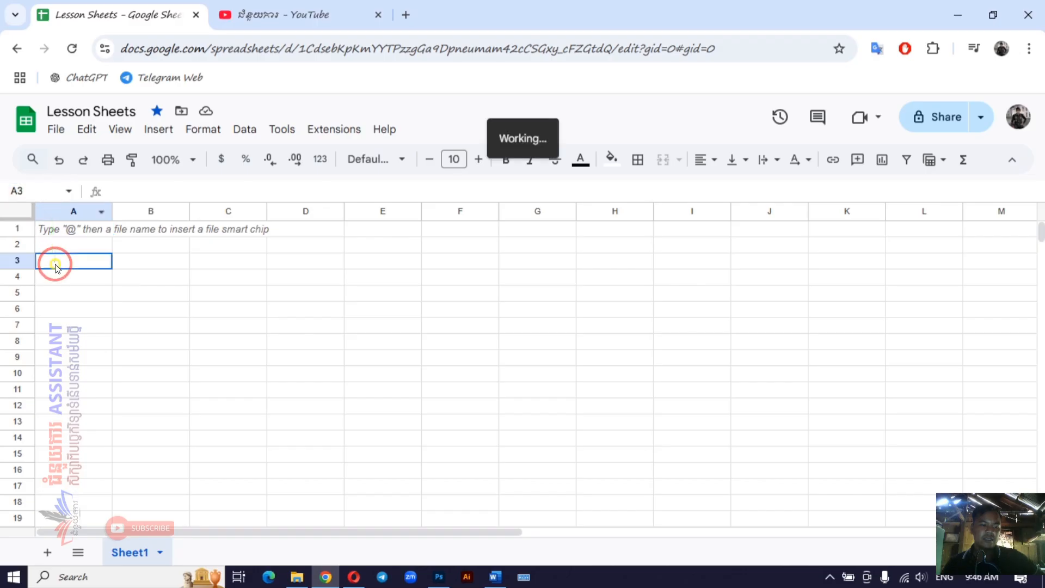
Step: Select cell B2, the whole sheet and cell A2 in turn to examine their references in the Name box
click(103, 251)
click(144, 256)
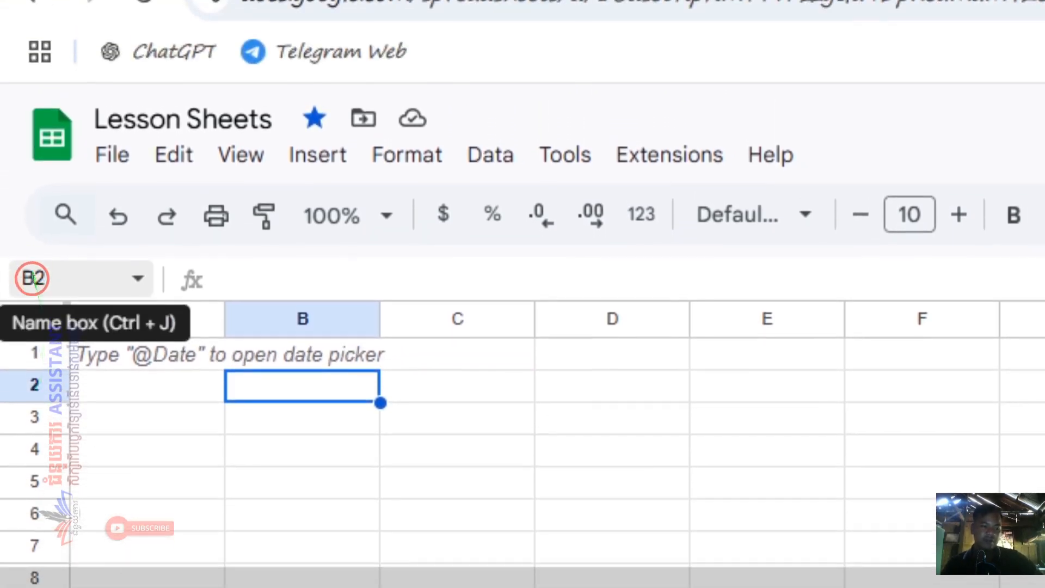
click(34, 288)
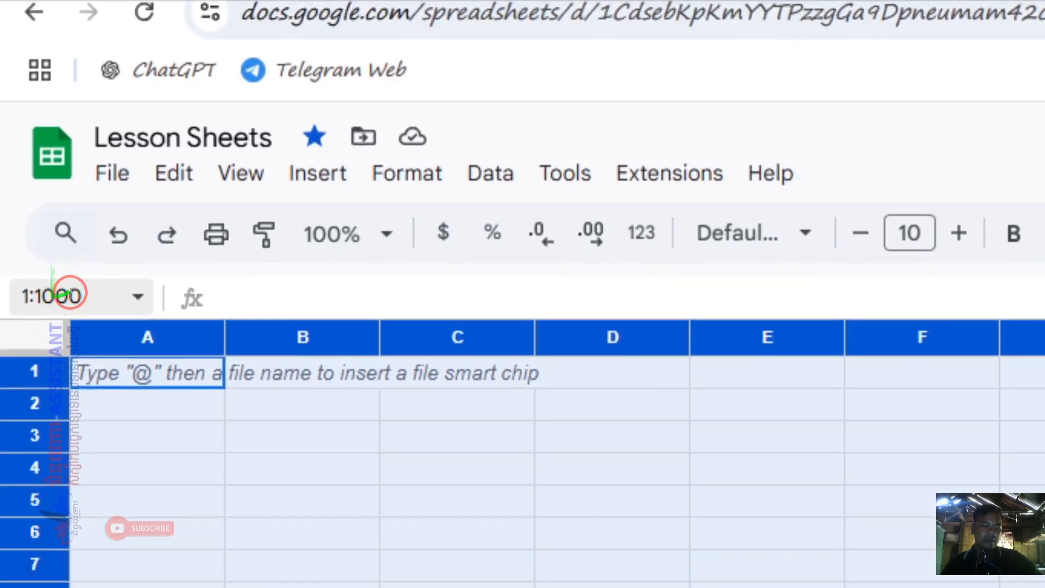
click(33, 260)
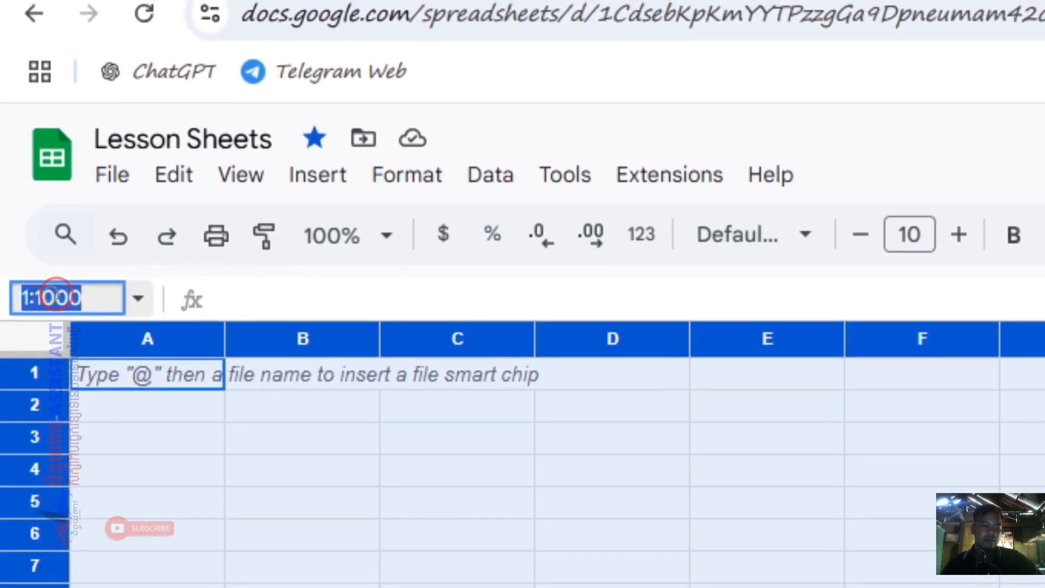
click(105, 407)
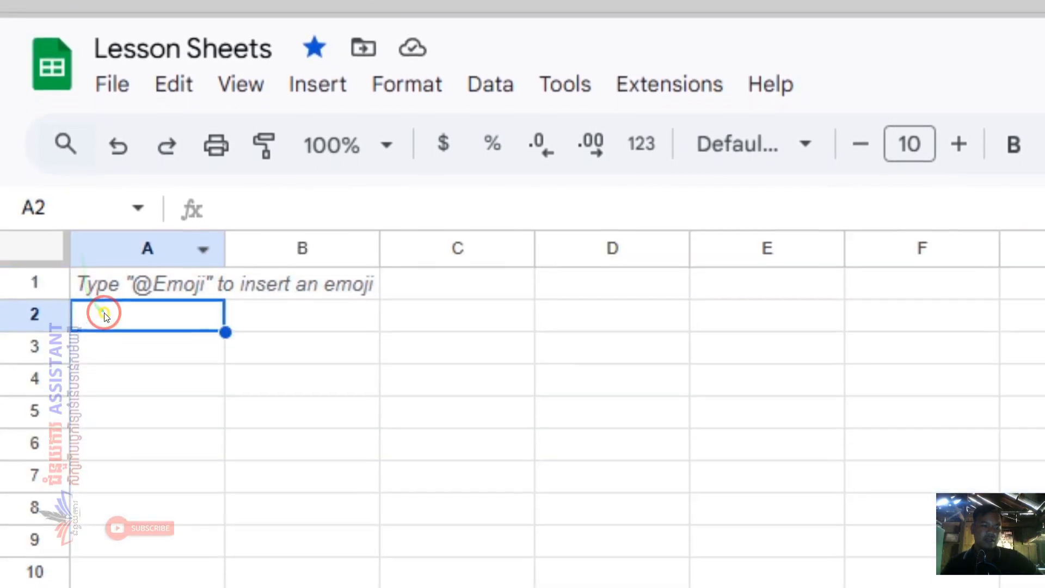
Step: Select column A, the whole sheet and cell A4 in turn, and look through the sheet's rows
click(81, 248)
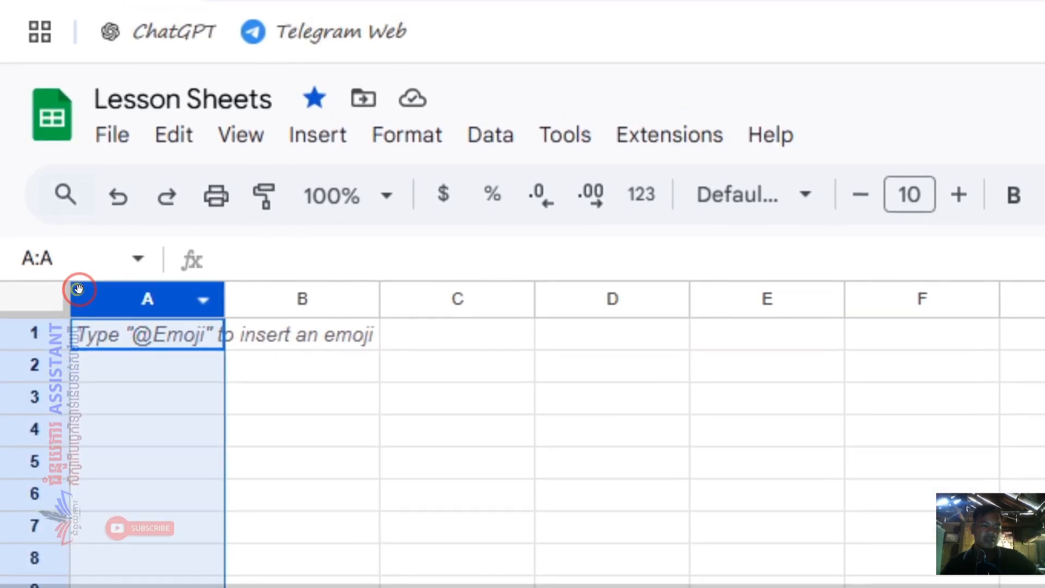
click(27, 279)
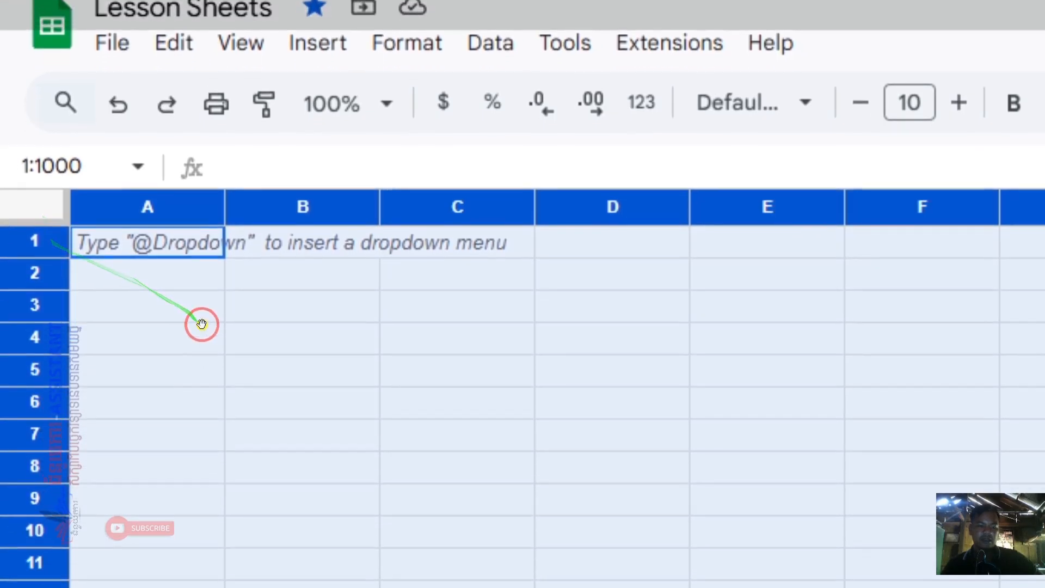
click(157, 418)
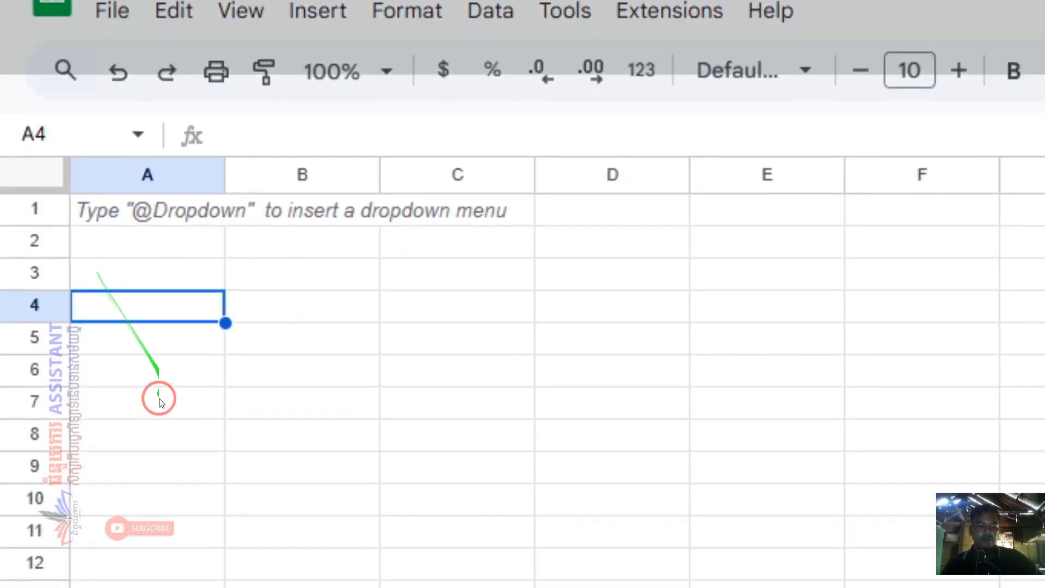
scroll(161, 402, down, 20)
scroll(239, 436, up, 10)
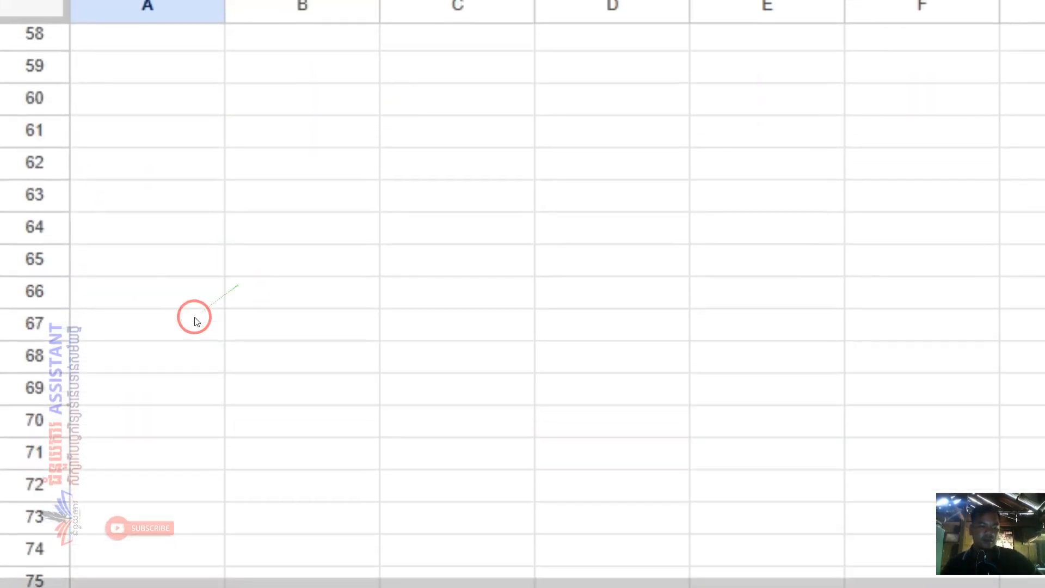
scroll(194, 317, up, 6)
click(51, 287)
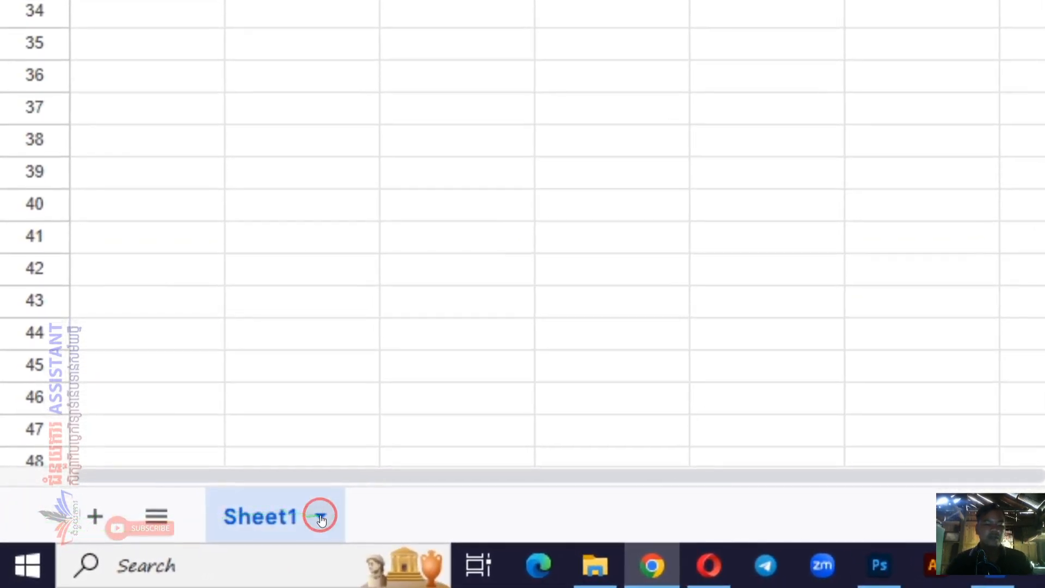
Step: Change the Sheet1 tab's color to dark red
click(321, 518)
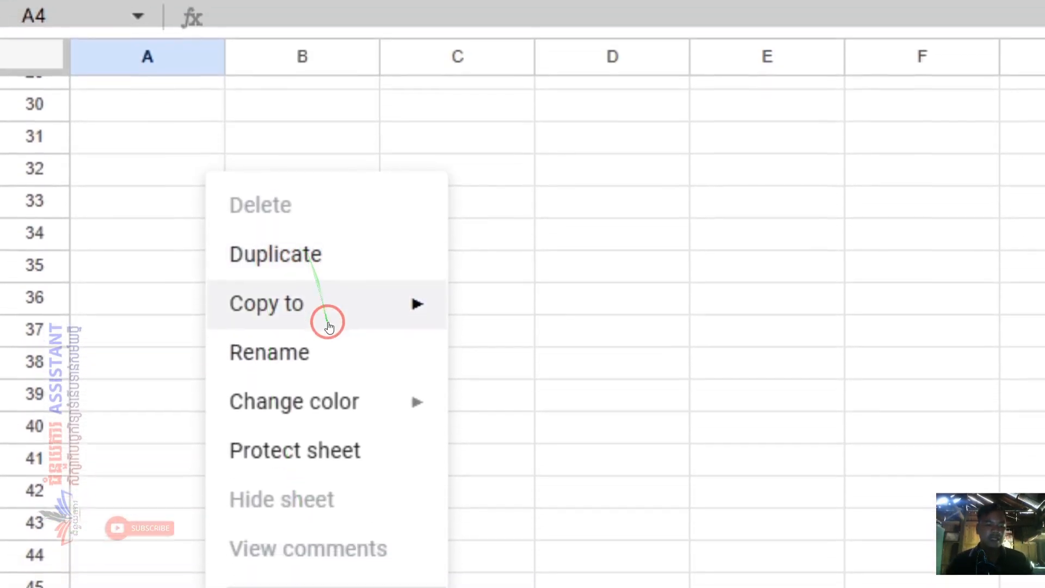
mouse_move(345, 405)
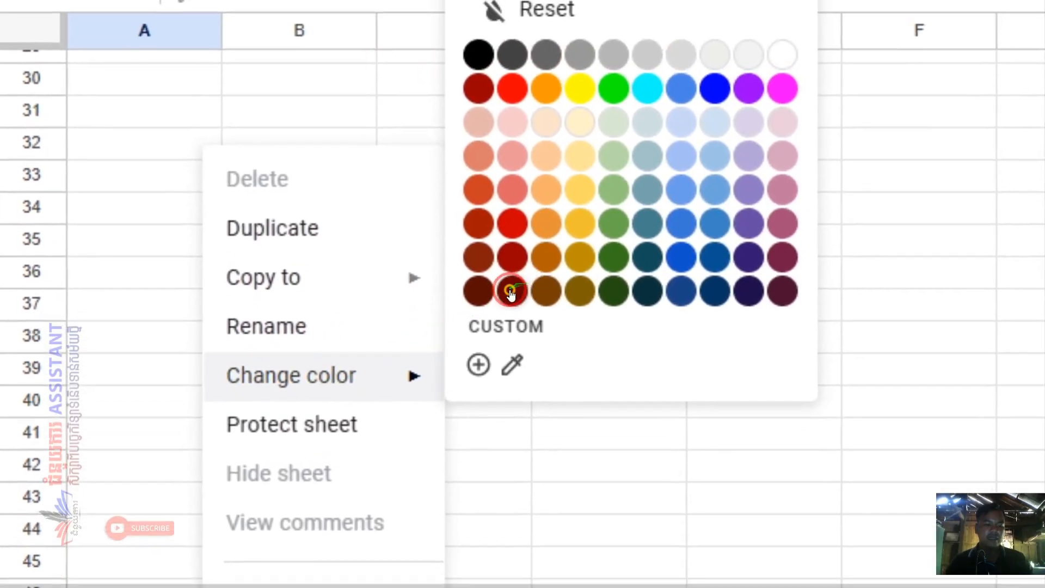
click(515, 225)
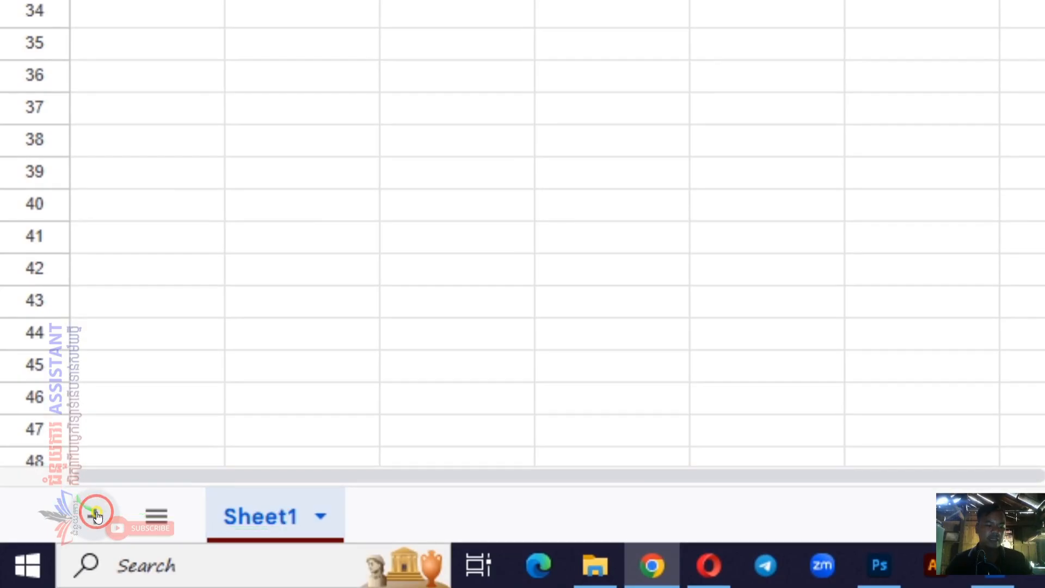
Step: Add a second sheet and open its tab name for editing
click(97, 514)
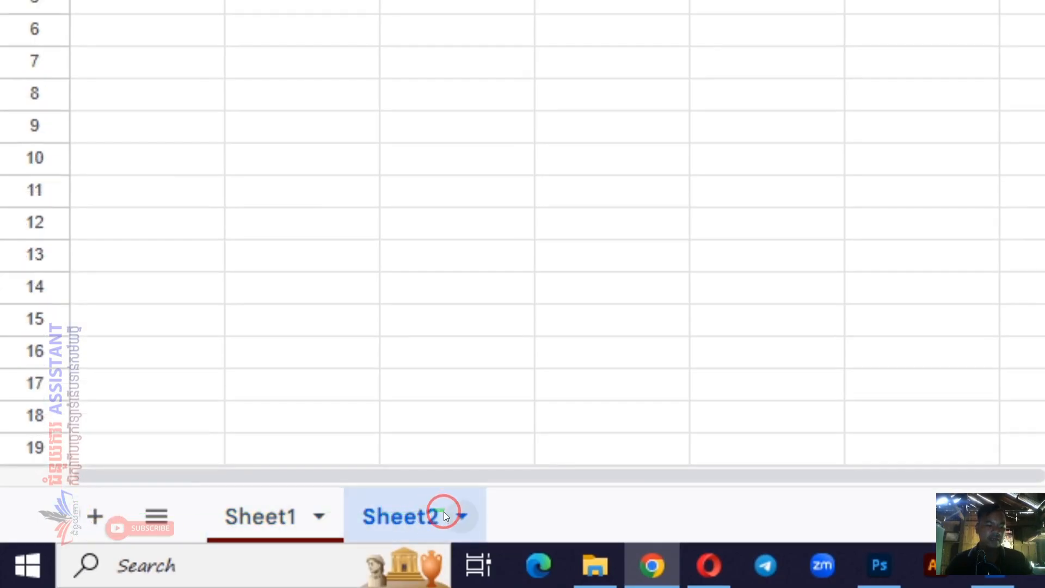
double_click(411, 510)
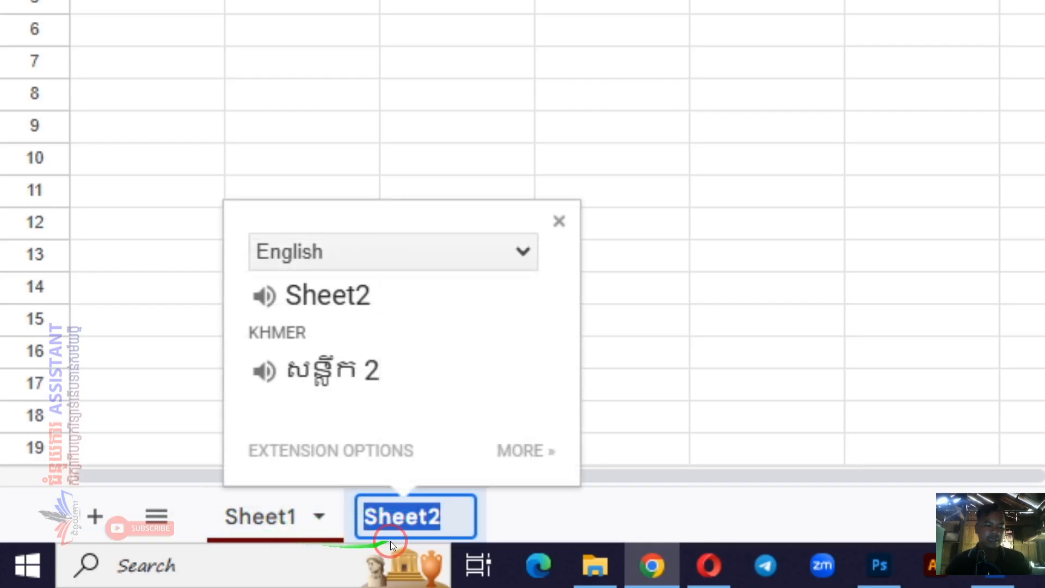
click(492, 515)
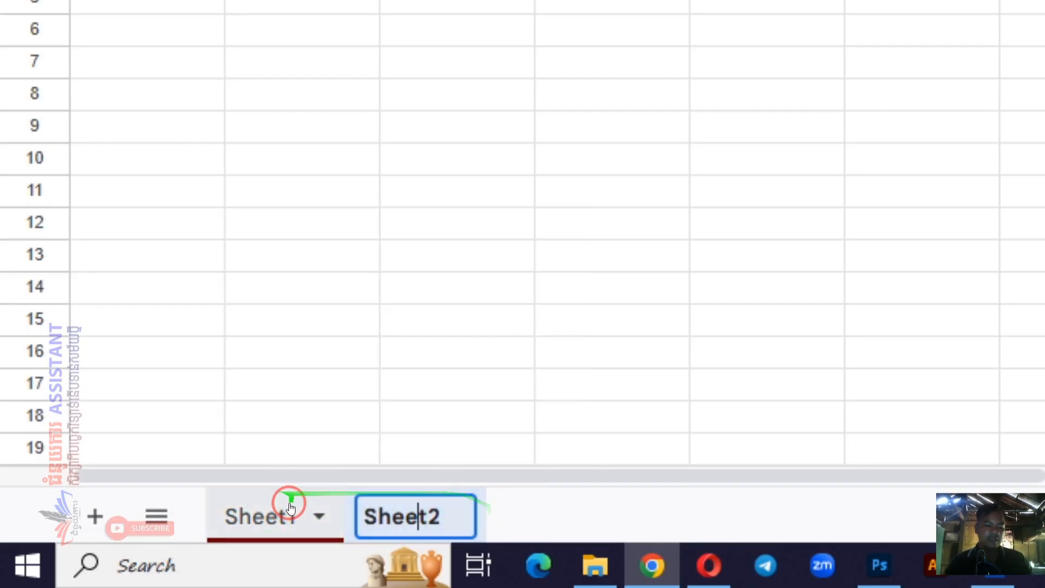
Step: Switch to Sheet1 and back to Sheet2, and change the Sheet2 tab's color to yellow
click(273, 505)
click(459, 504)
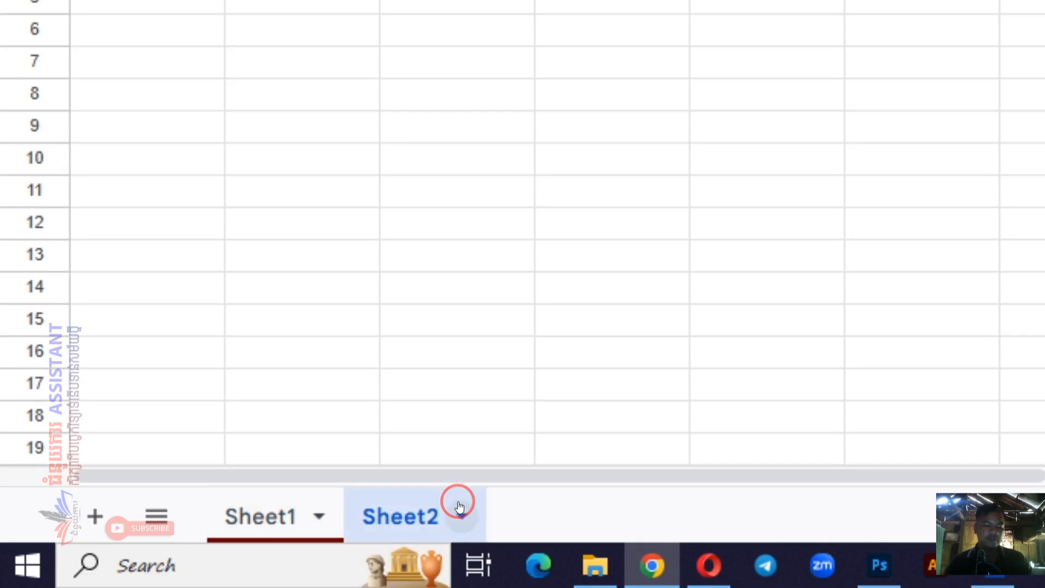
click(459, 505)
mouse_move(478, 179)
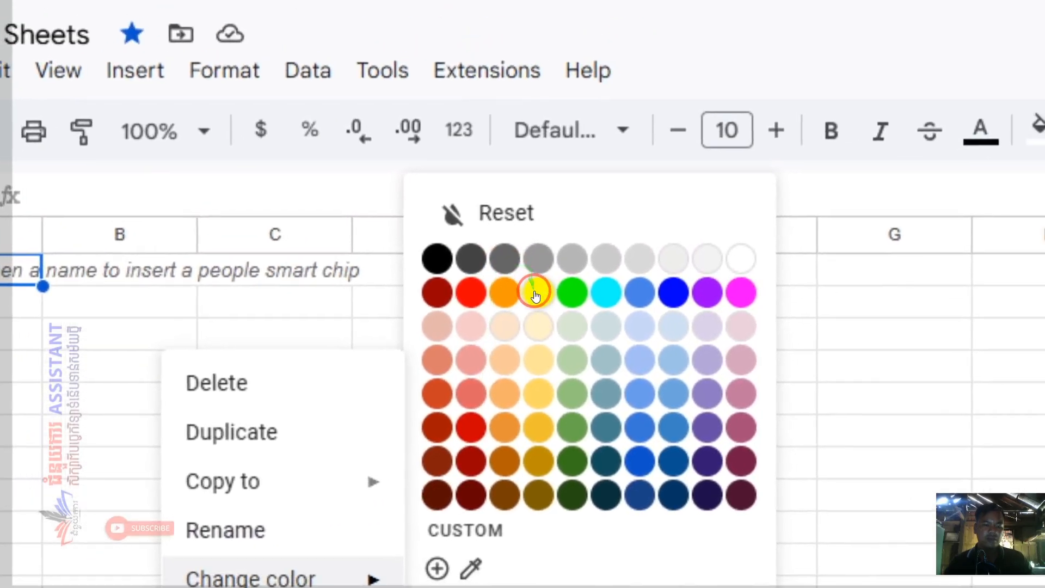
click(591, 238)
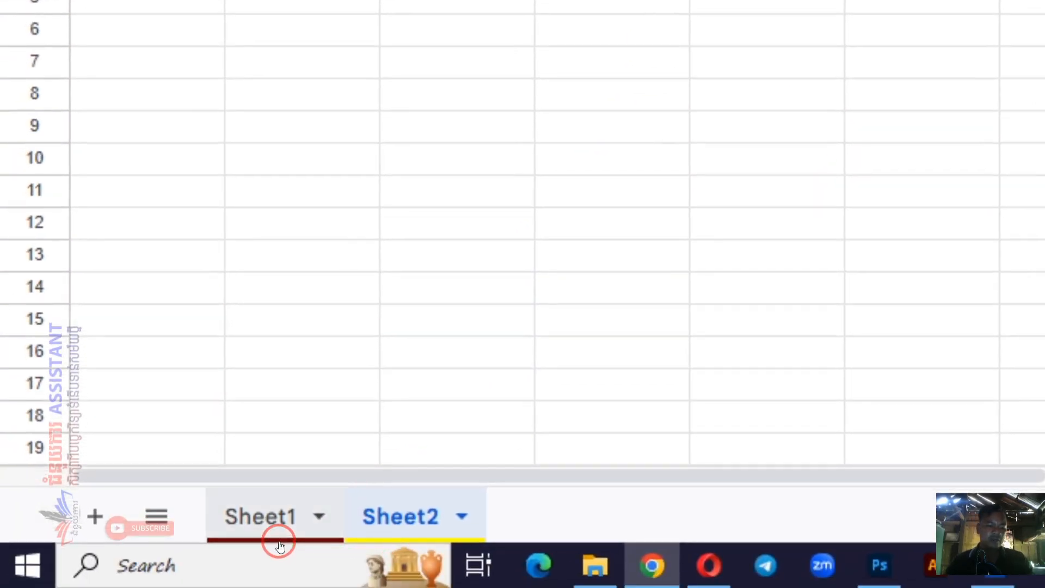
Step: Switch to Sheet1 and view the list of all sheets in the file
click(275, 531)
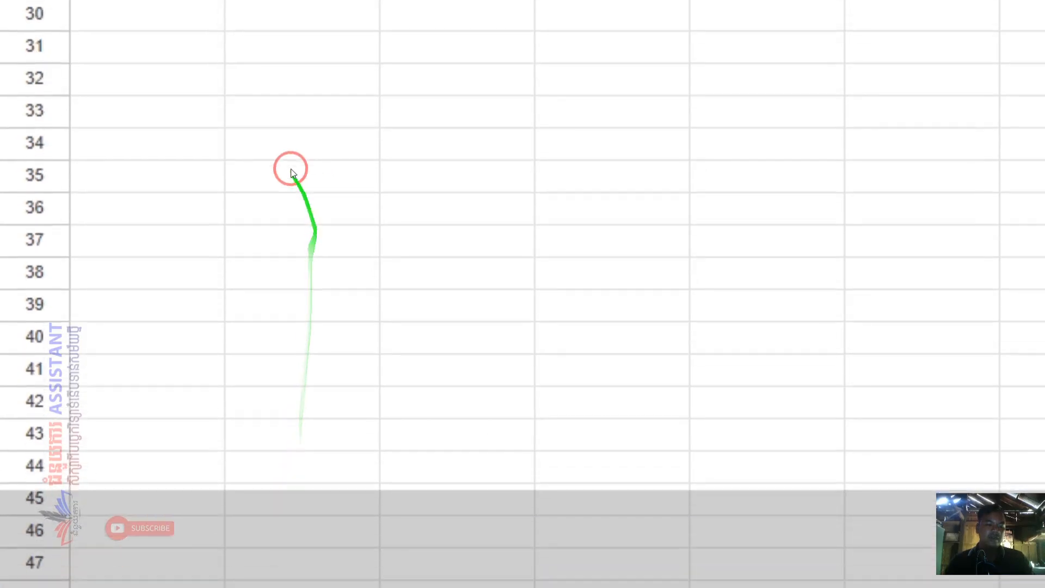
scroll(179, 295, up, 5)
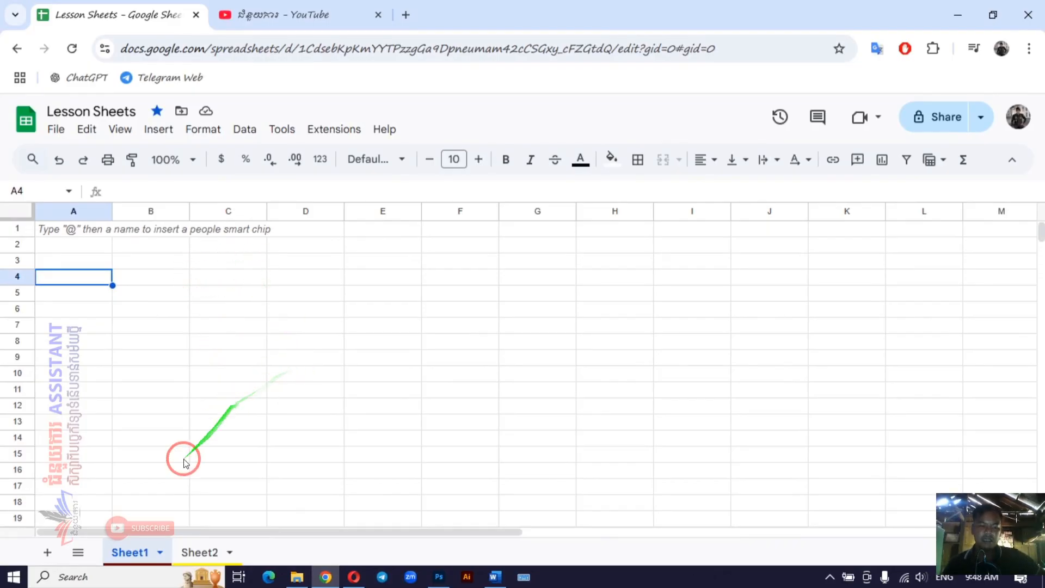
click(83, 546)
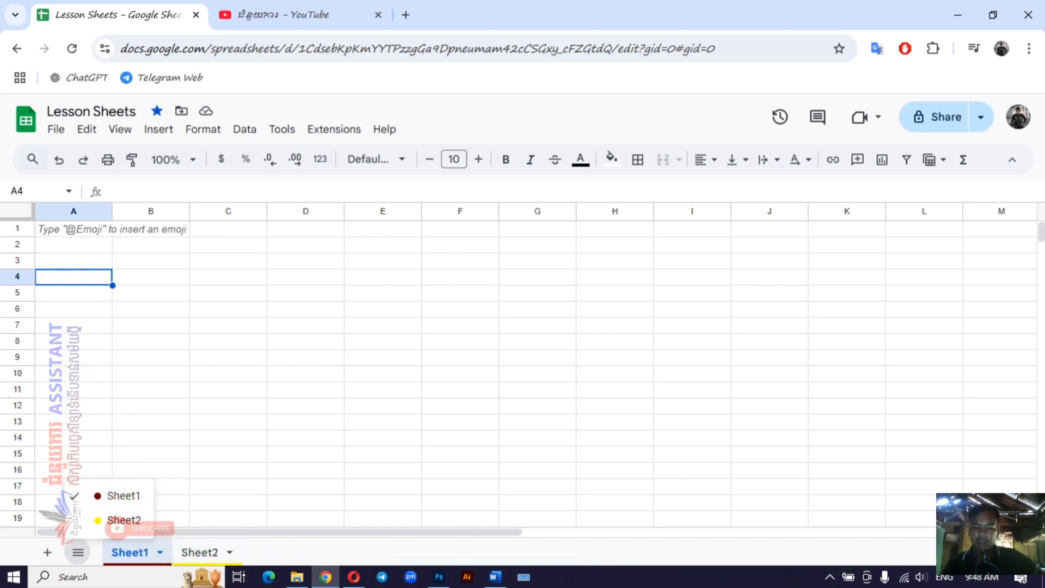
click(77, 553)
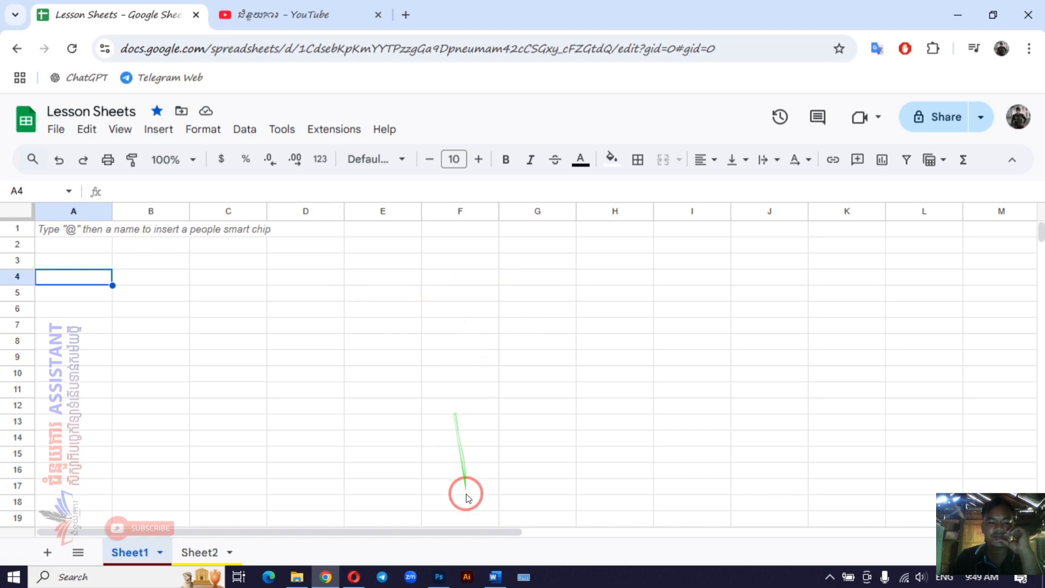
click(830, 576)
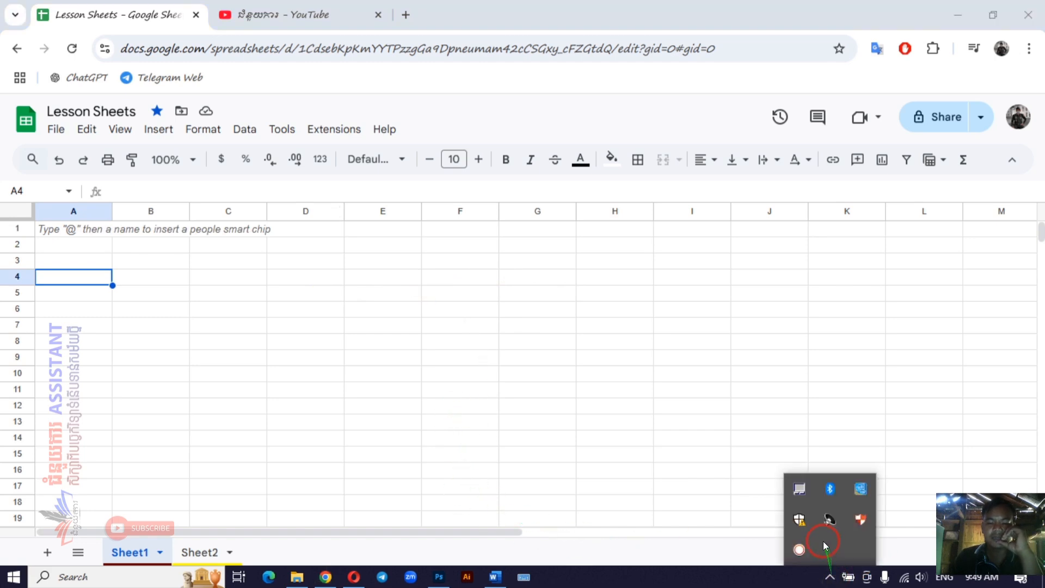
click(797, 550)
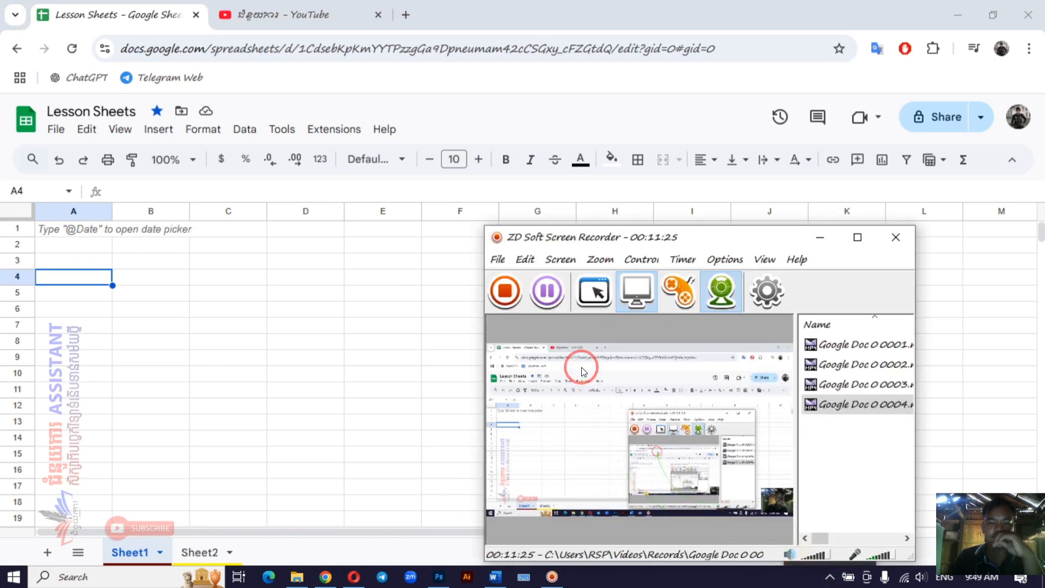